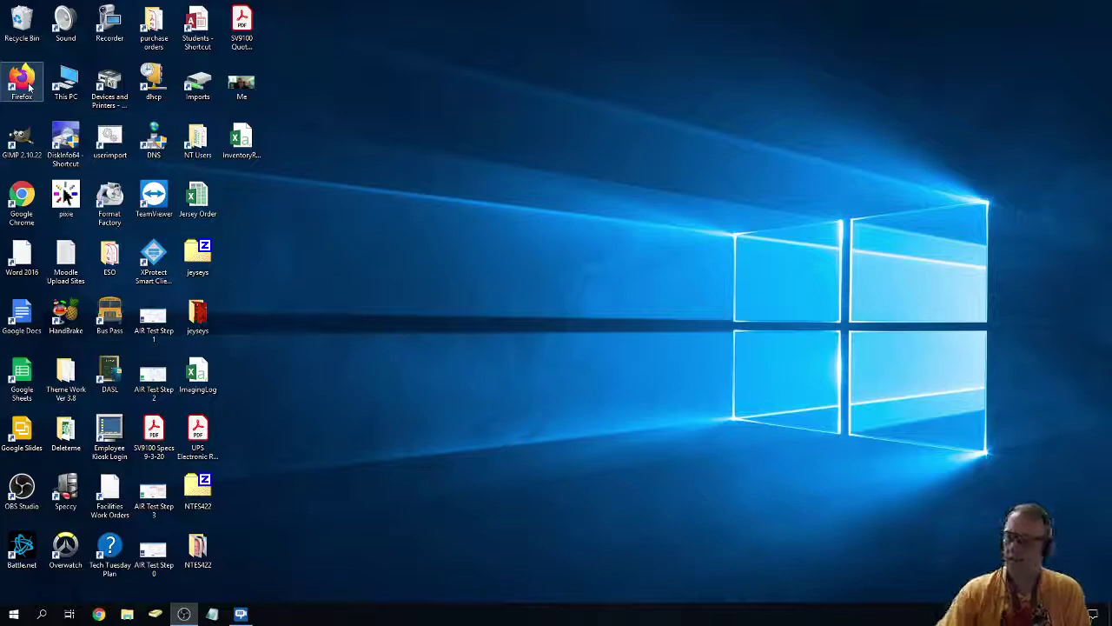
Launch Firefox from its desktop shortcut.
double_click(19, 81)
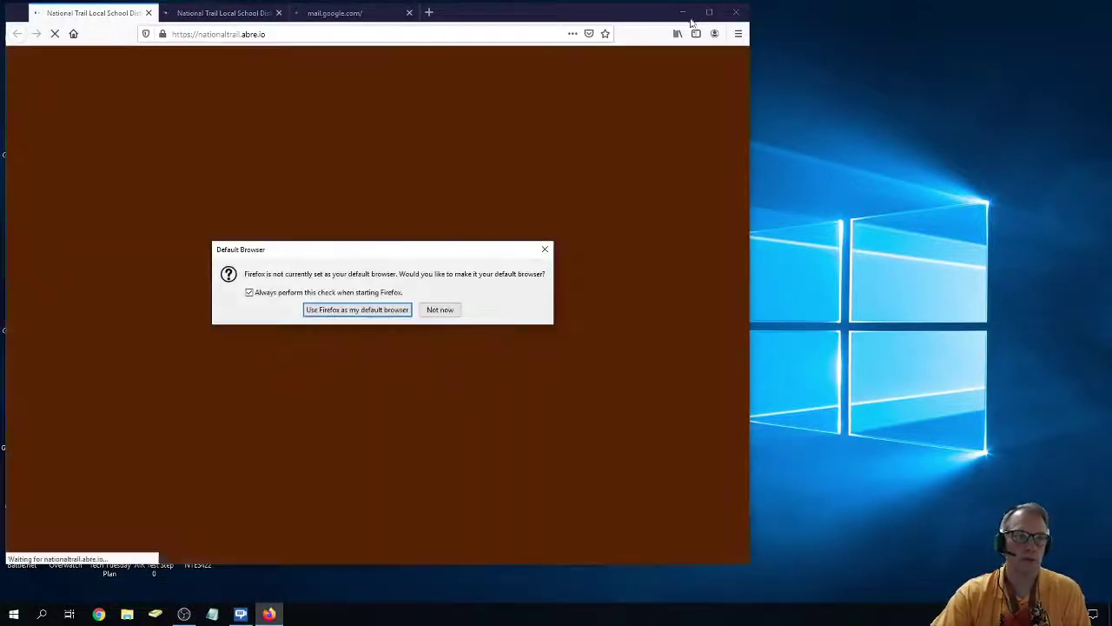
Make Firefox the default browser and maximize its window.
click(346, 311)
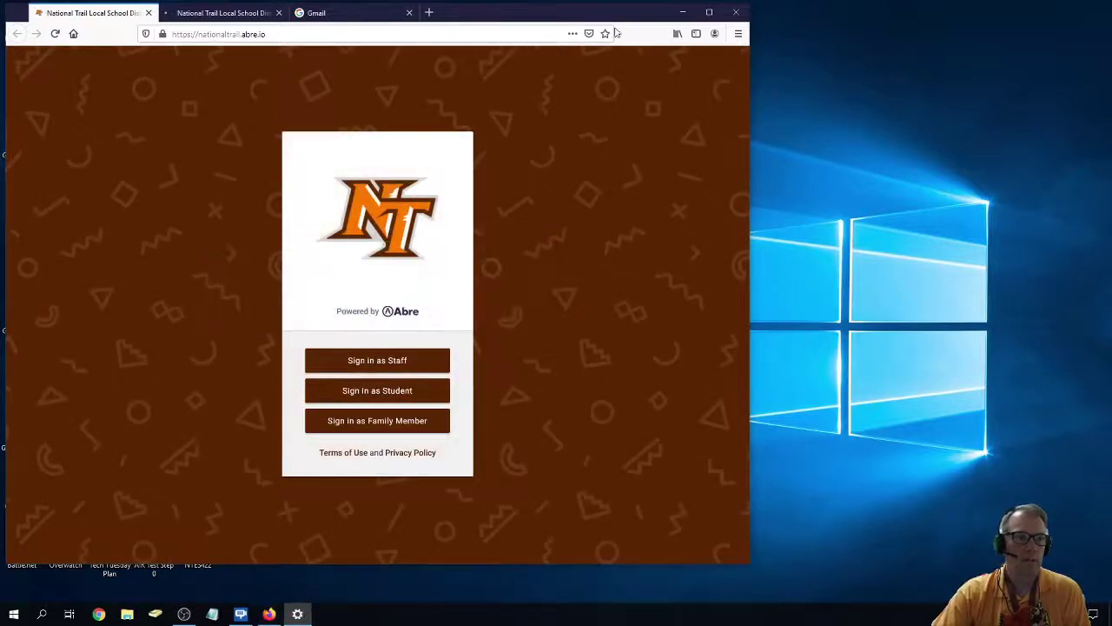
click(709, 13)
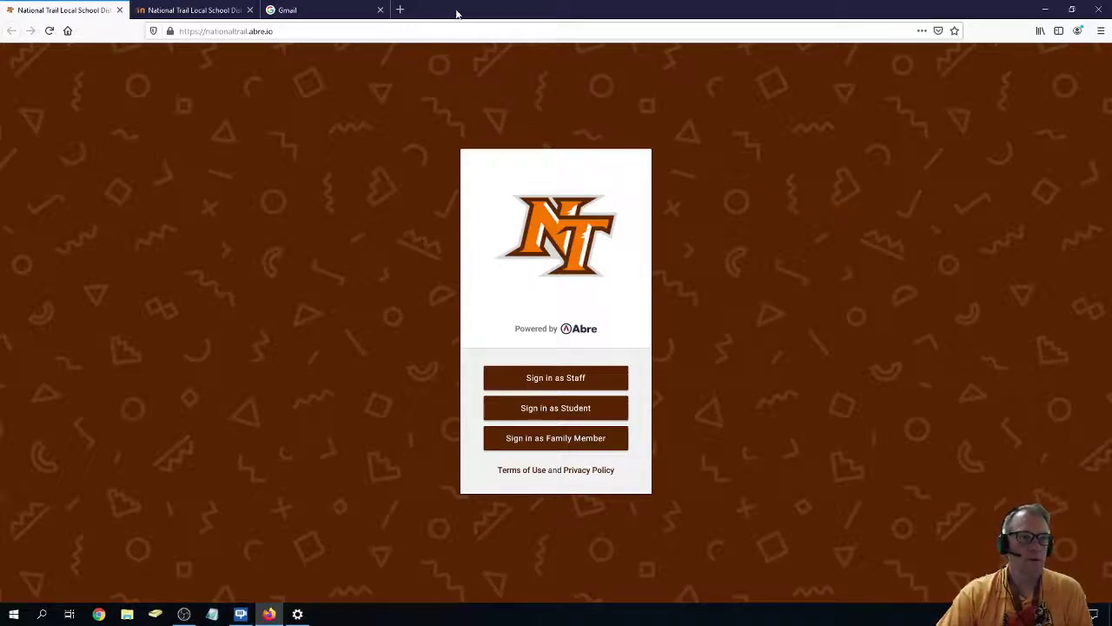
Show the classic Menu Bar and check the Firefox account panel.
right_click(565, 14)
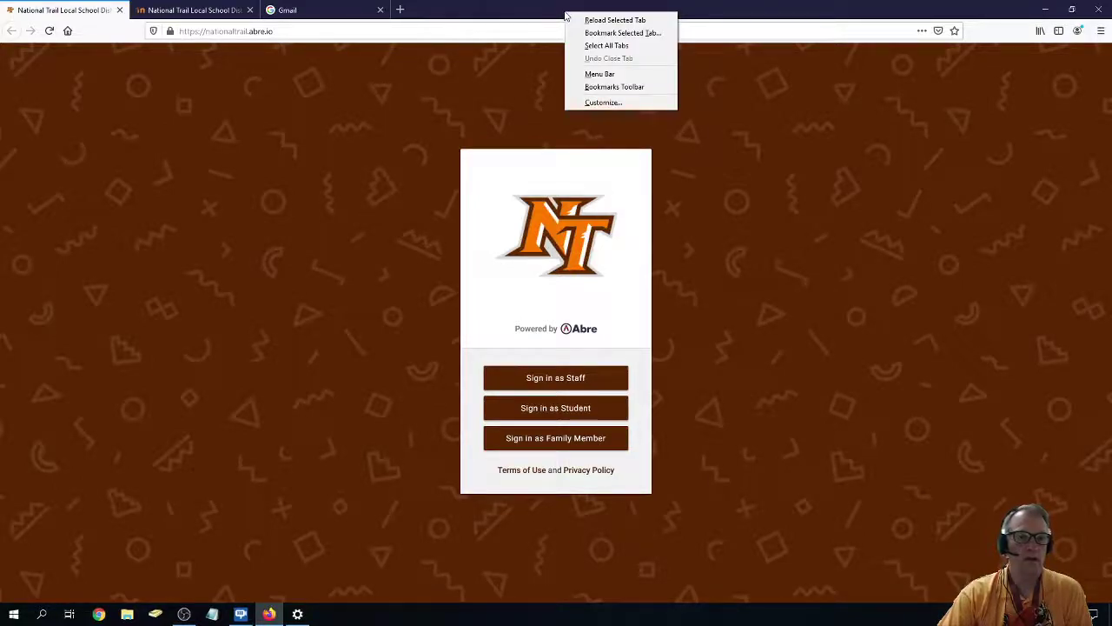
click(598, 74)
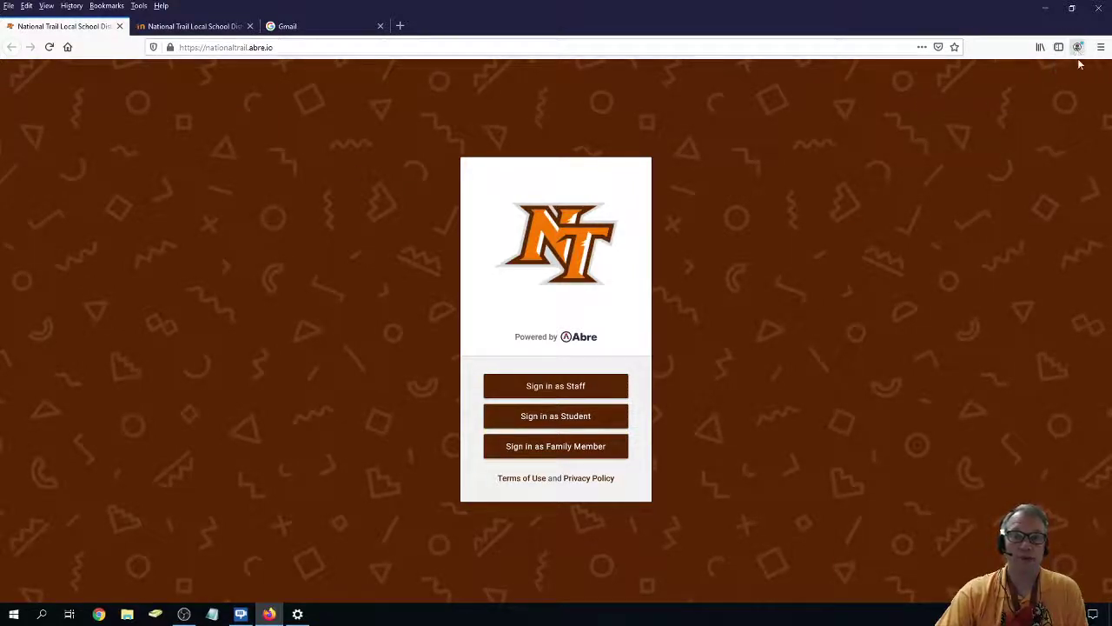
click(1077, 49)
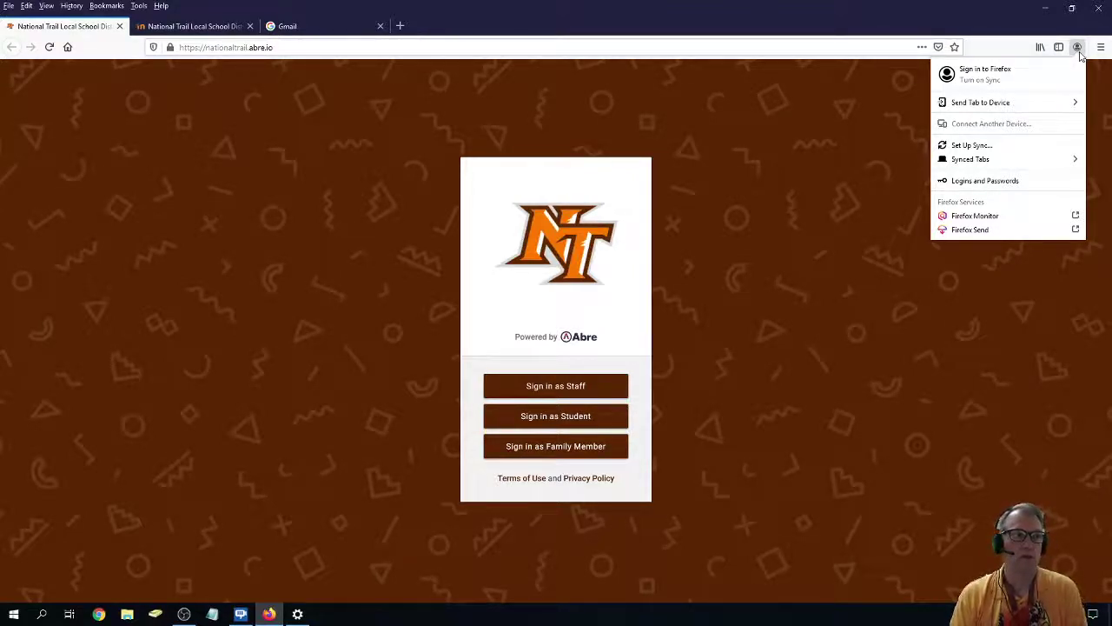
Restore and re-maximize the window, then open the Bookmarks menu.
double_click(619, 26)
click(946, 10)
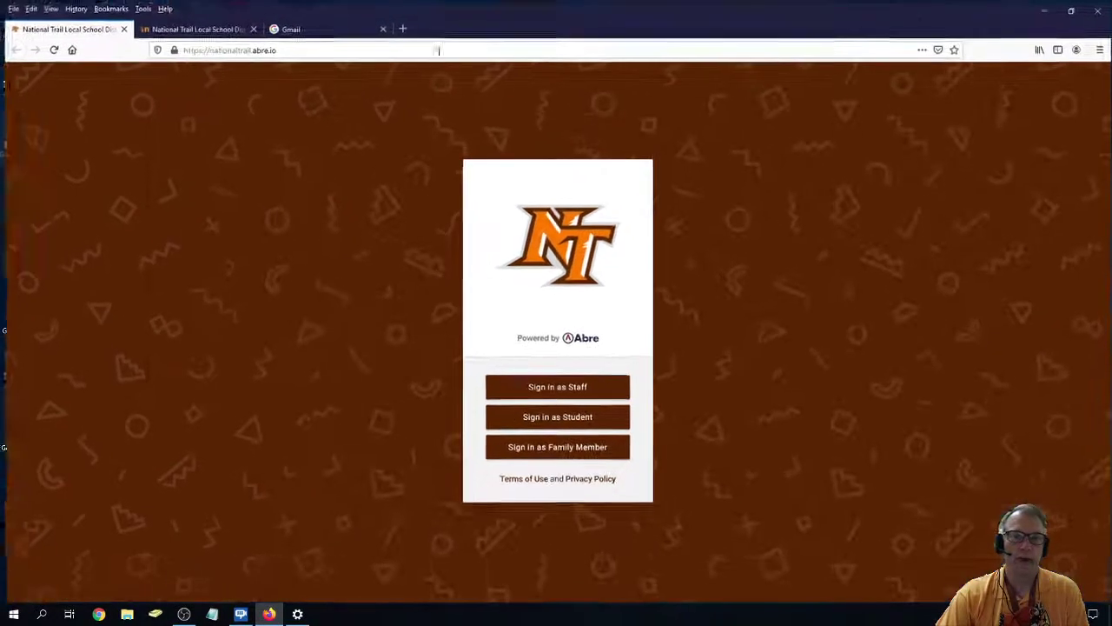
click(105, 7)
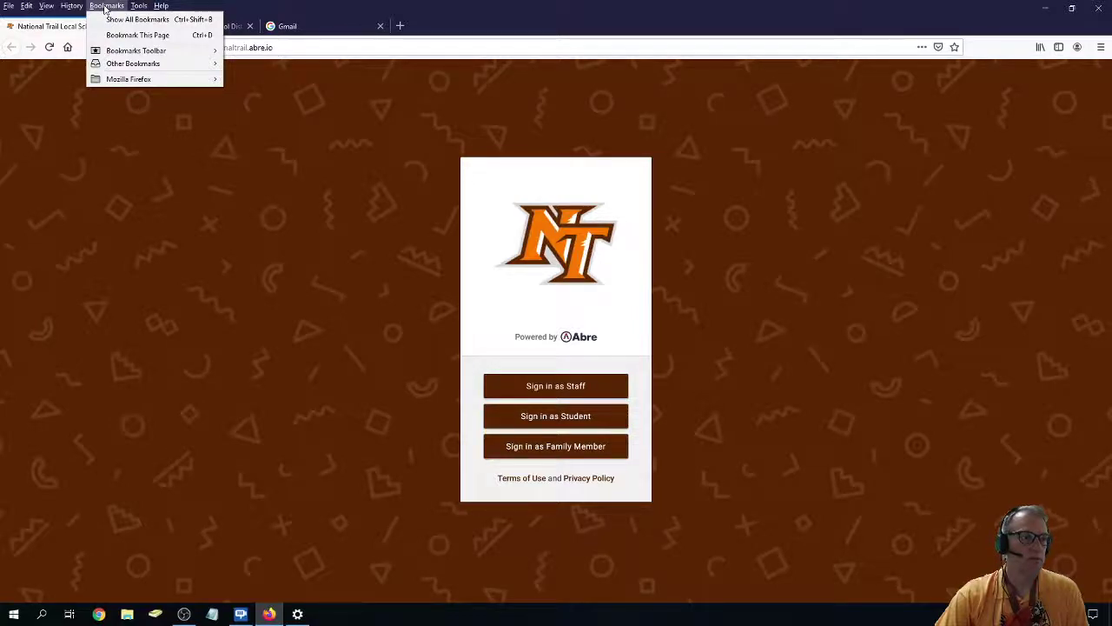
Open the bookmarks Library via Show All Bookmarks and bring up Import and Backup.
click(131, 20)
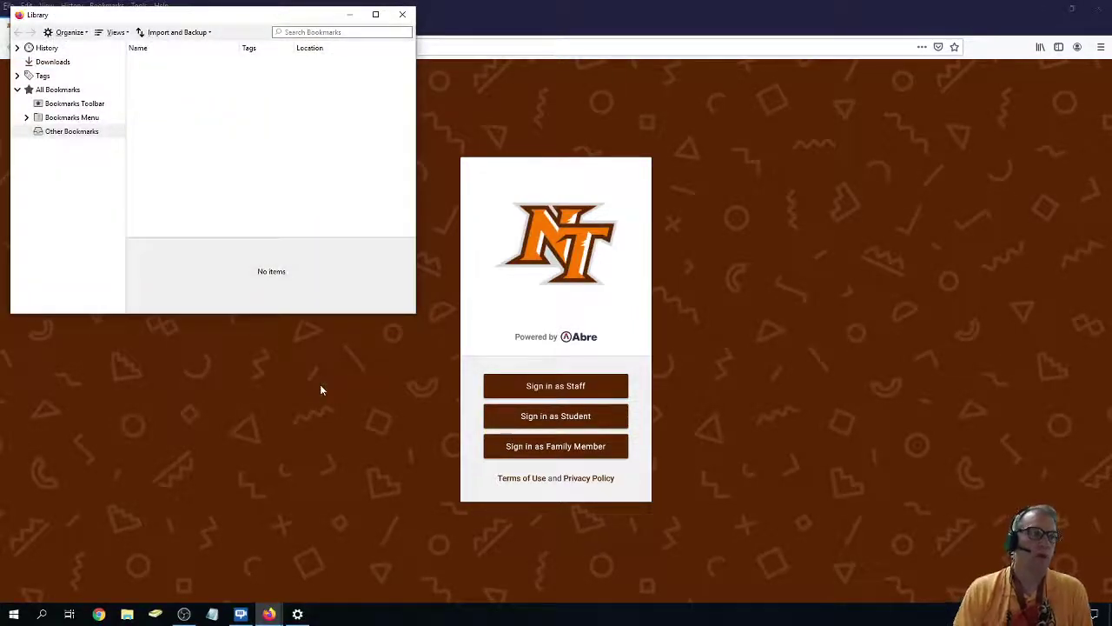
click(195, 33)
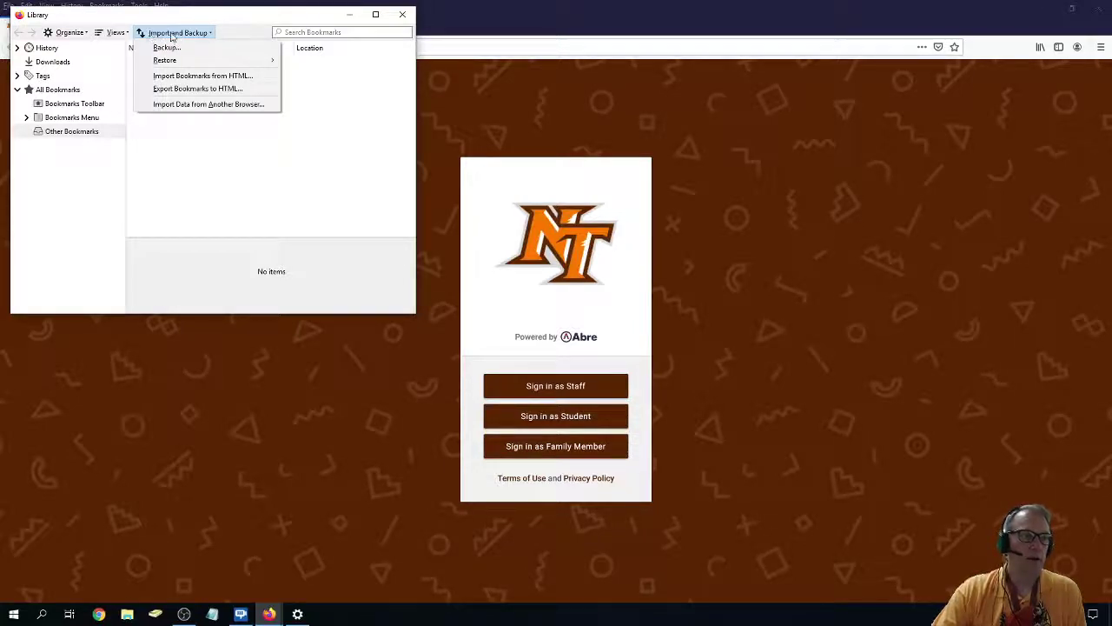
Open the Restore file picker and browse to the user's home folder under D:\Users.
mouse_move(174, 63)
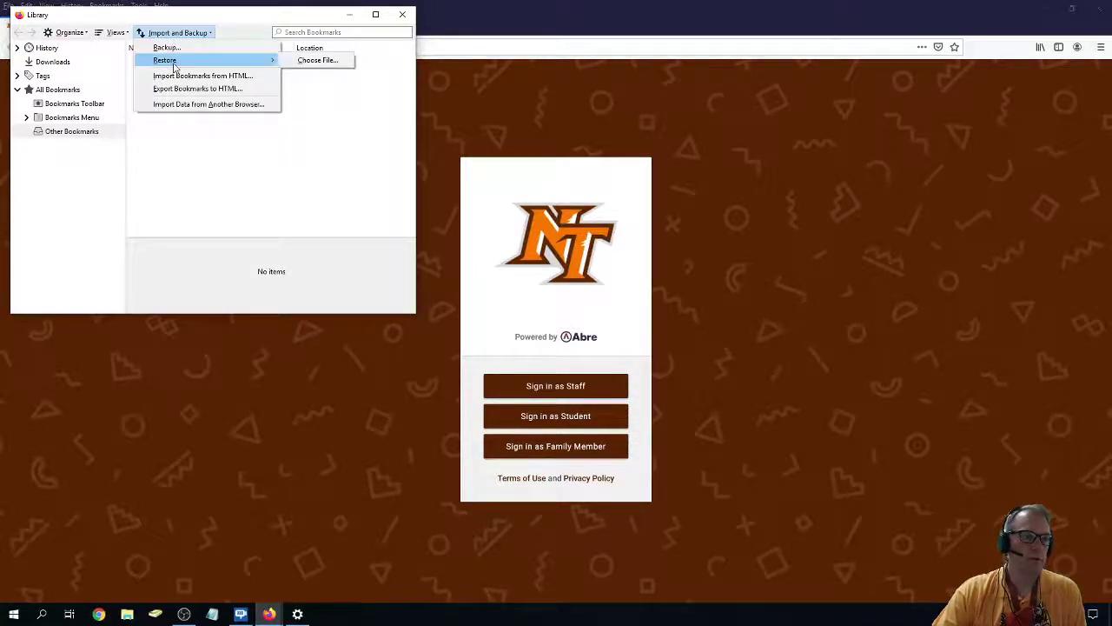
click(292, 61)
drag(250, 41, 506, 94)
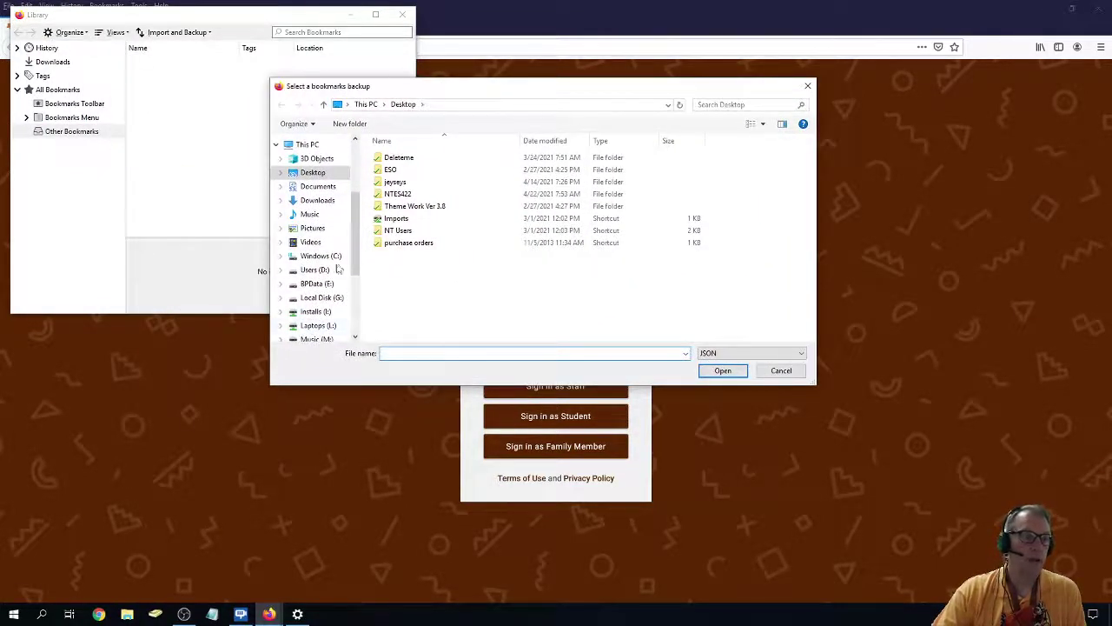
click(327, 188)
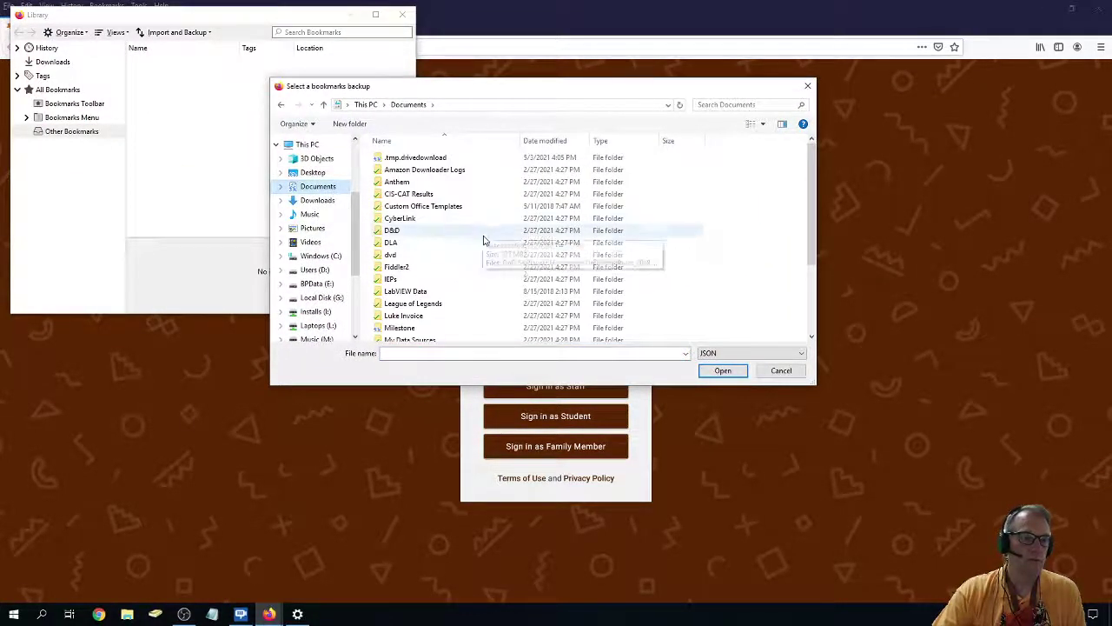
scroll(484, 239, down, 3)
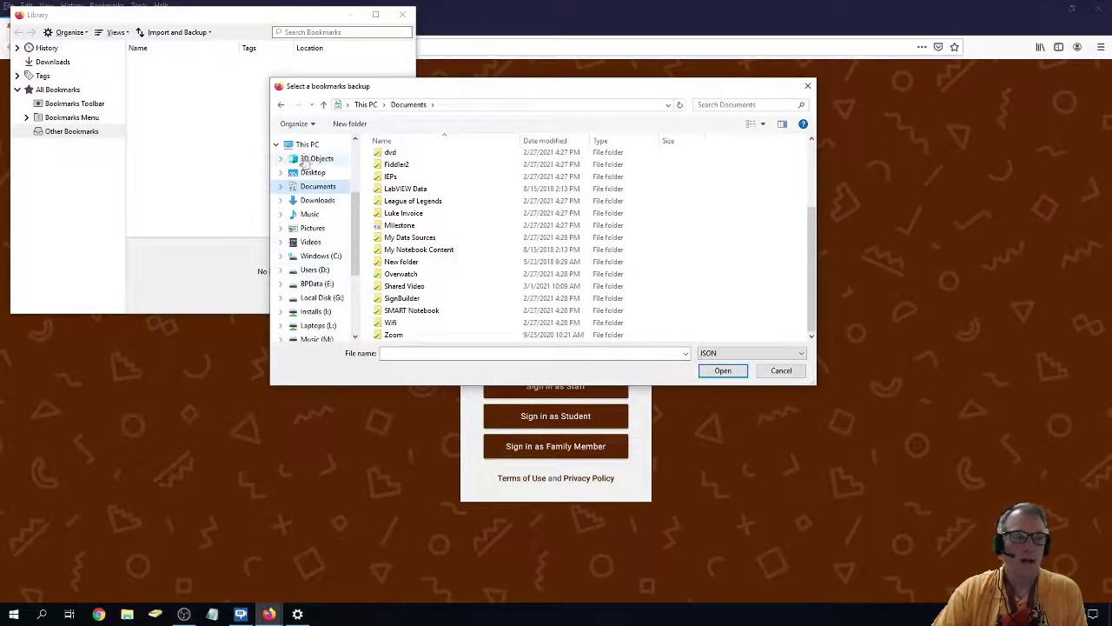
click(319, 271)
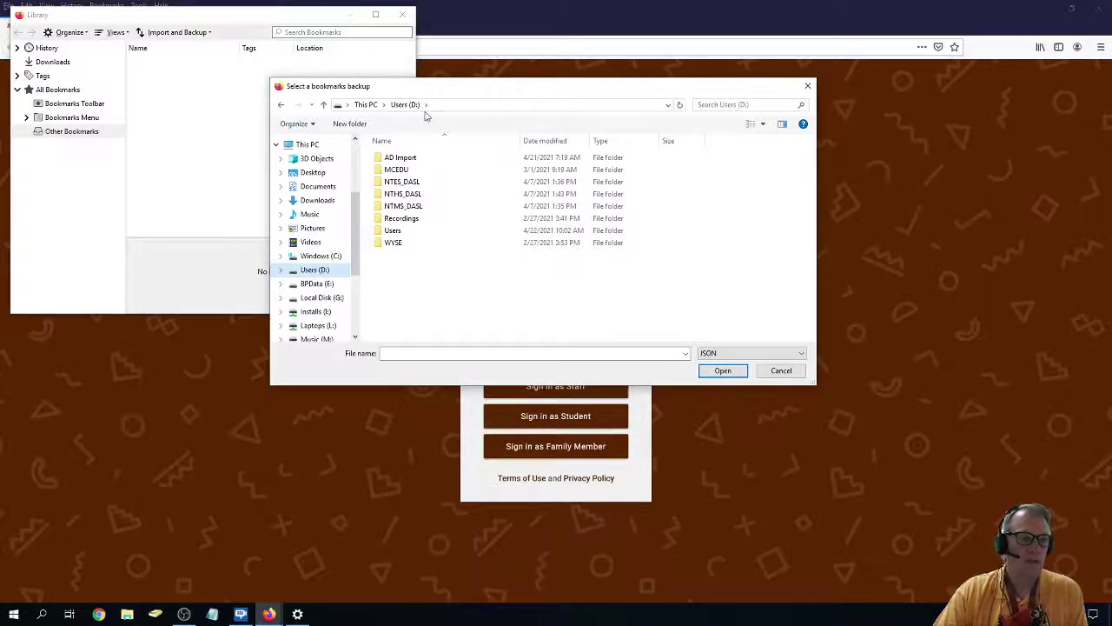
double_click(396, 231)
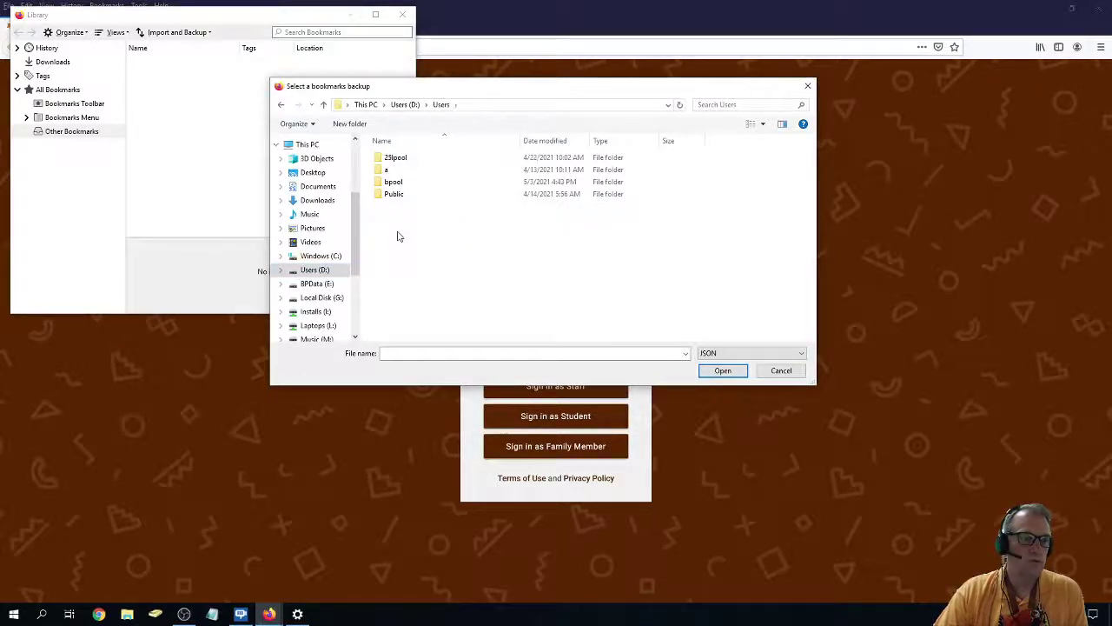
click(393, 182)
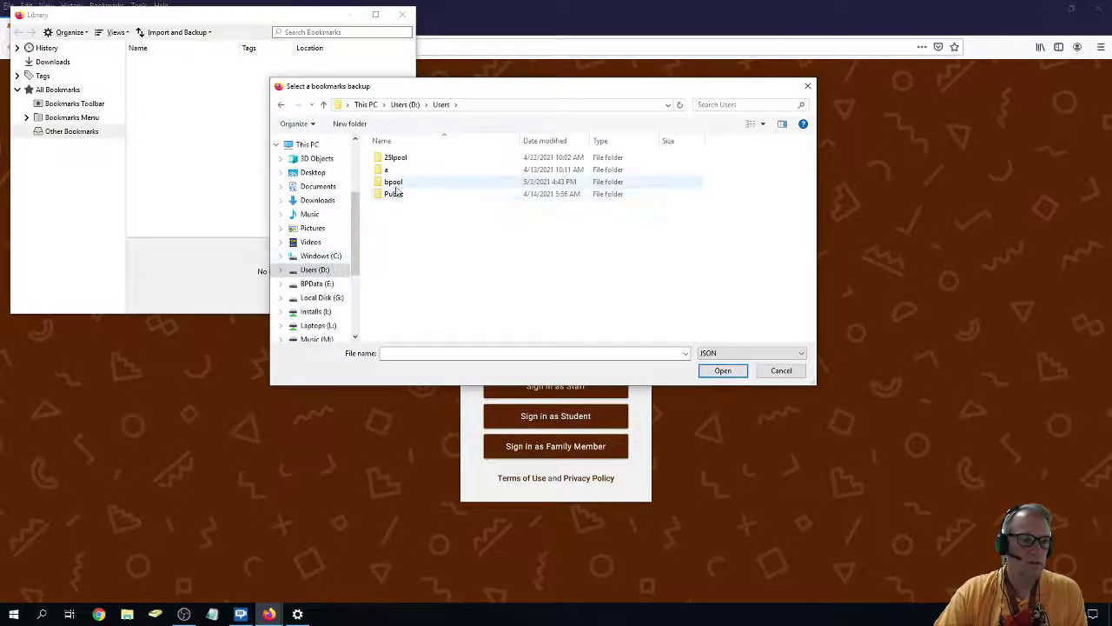
double_click(393, 182)
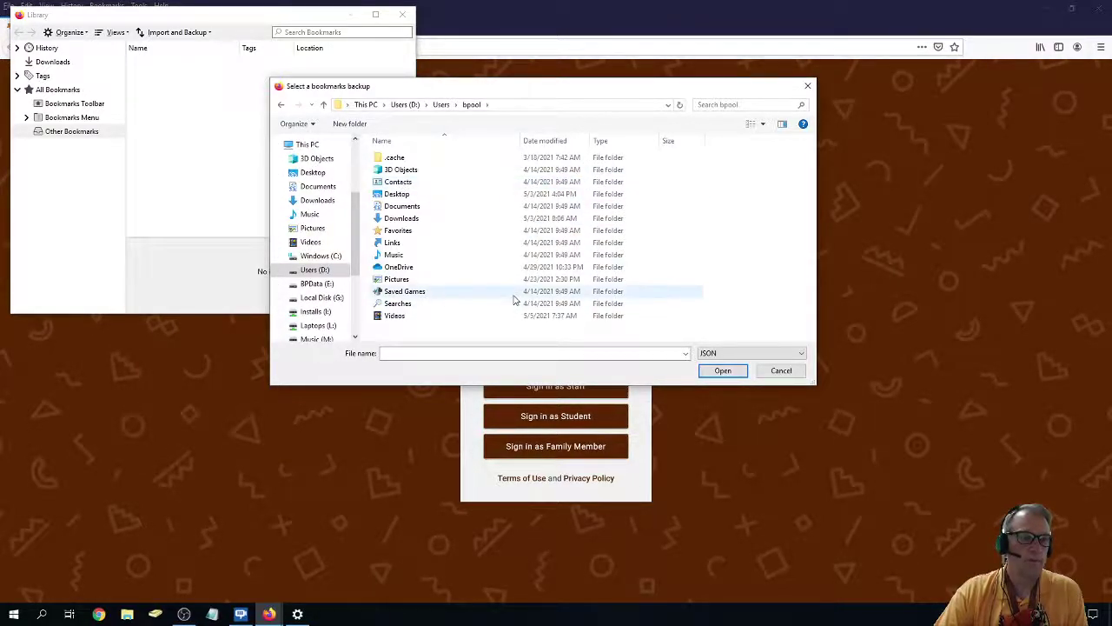
click(534, 104)
Go through AppData to the 5wbuvp6d.default-esr bookmarkbackups folder and pick the 4/27/2021 backup.
click(534, 104)
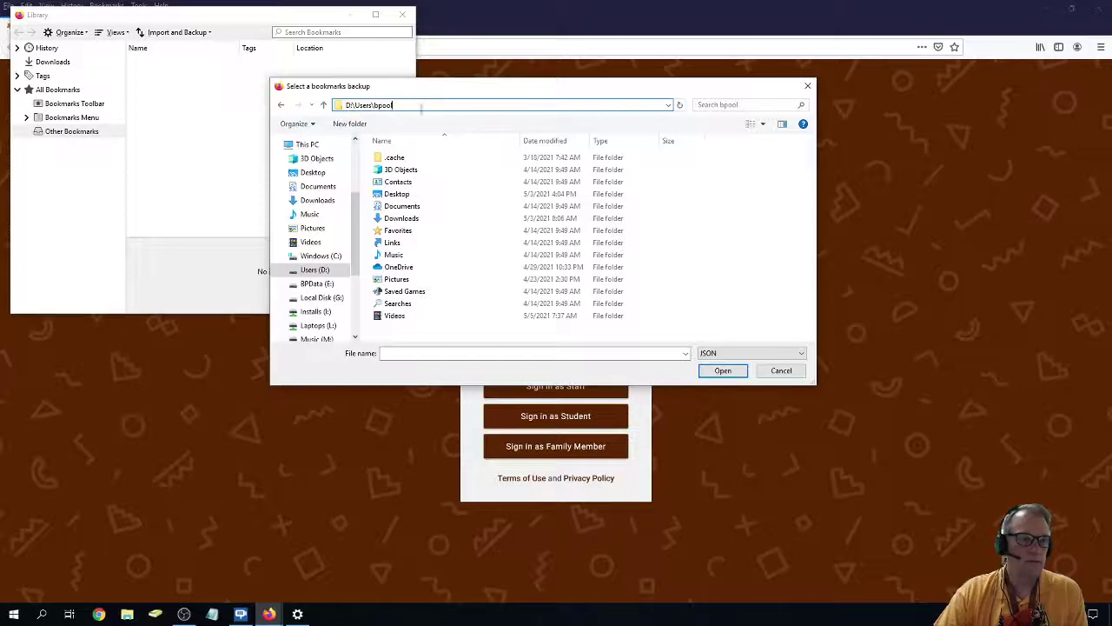
text(\appdata)
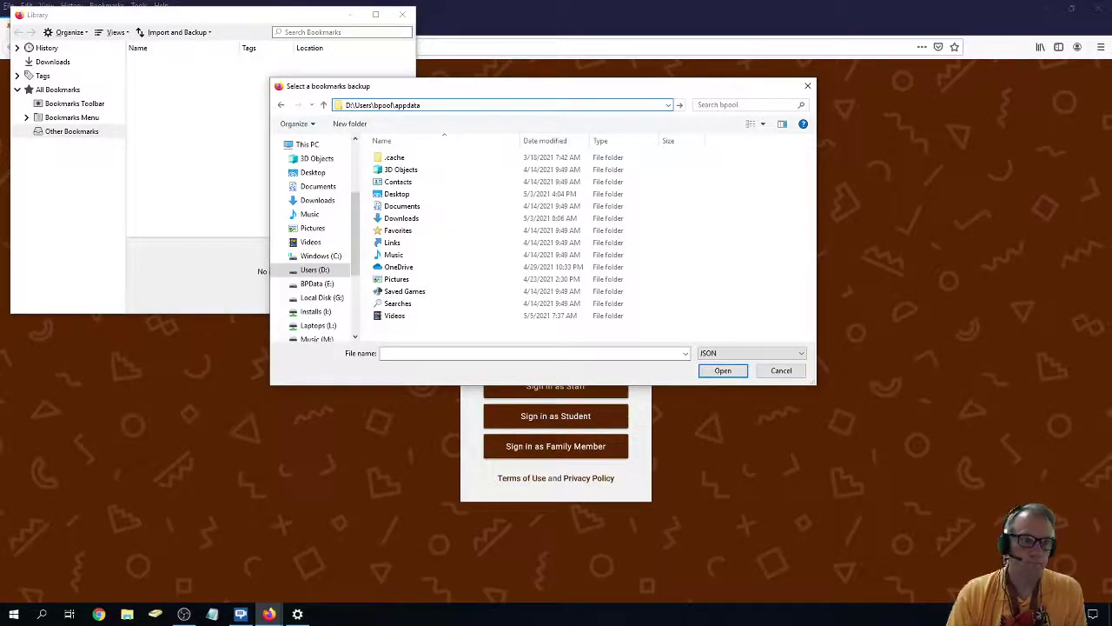
key(Return)
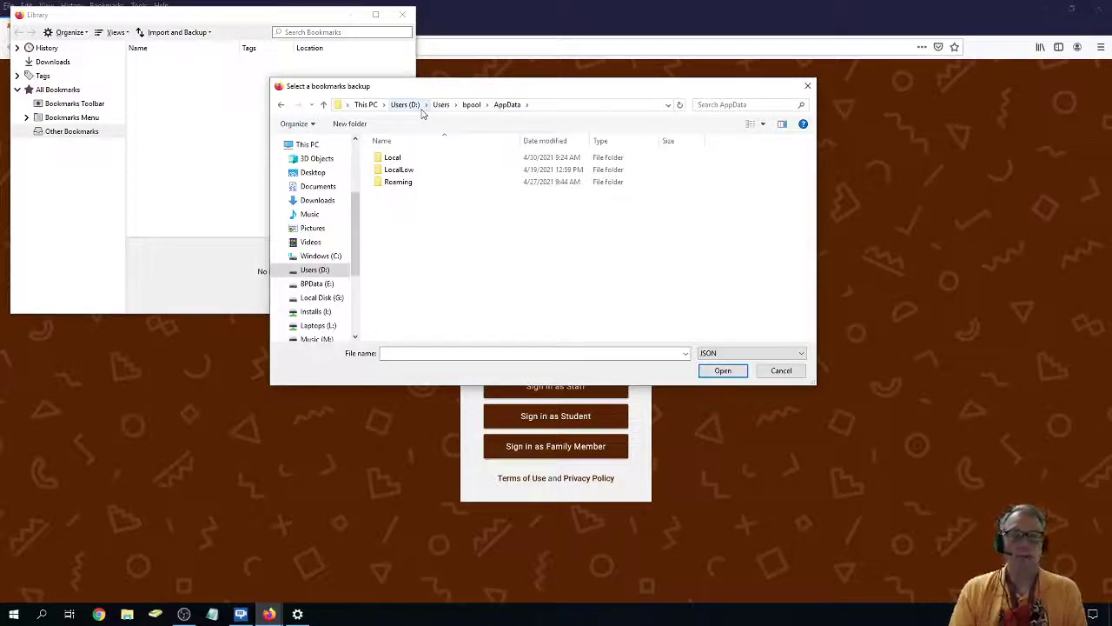
double_click(405, 185)
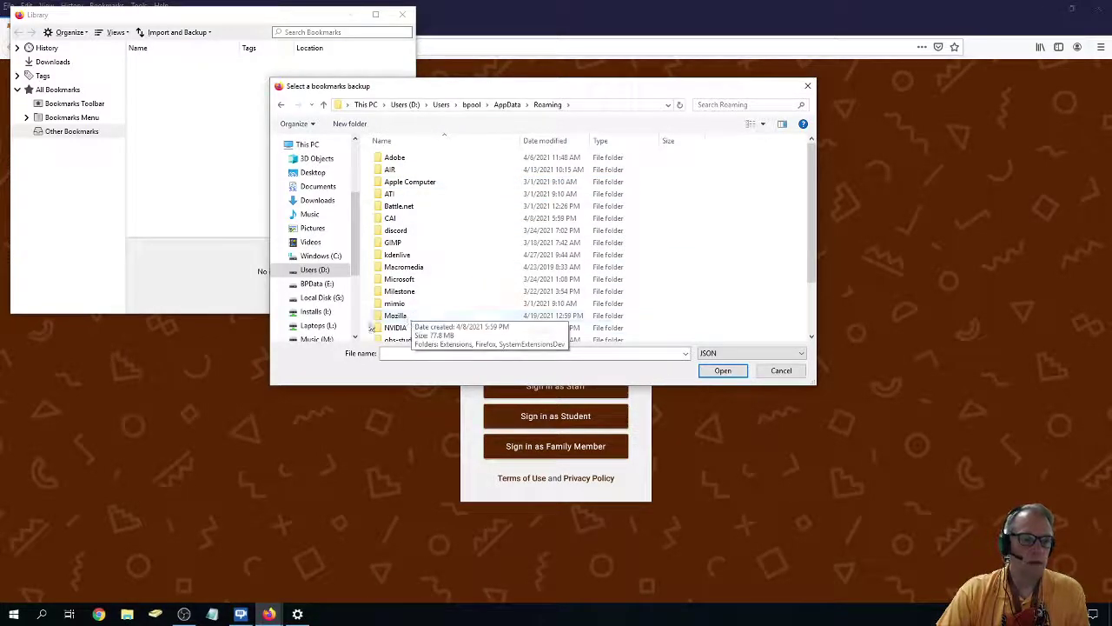
double_click(400, 317)
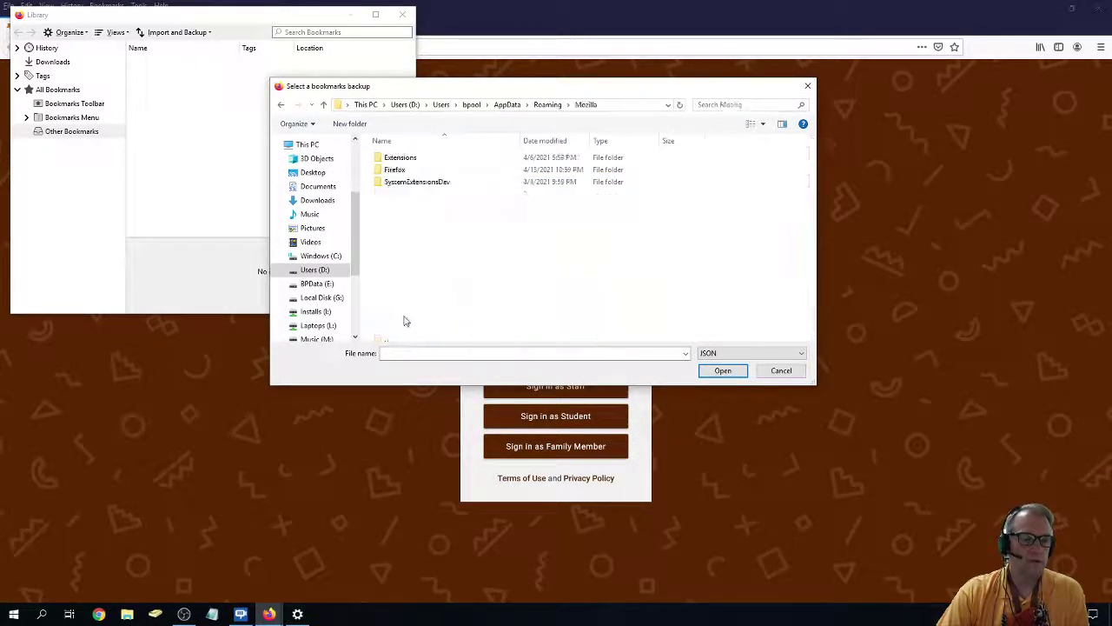
double_click(424, 172)
double_click(398, 183)
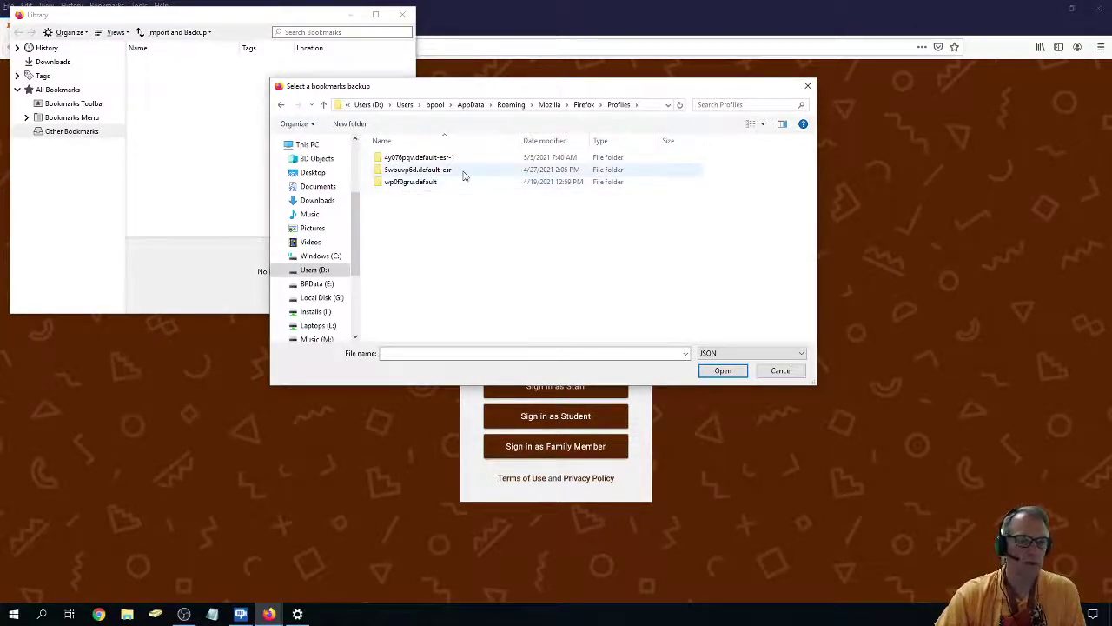
double_click(432, 171)
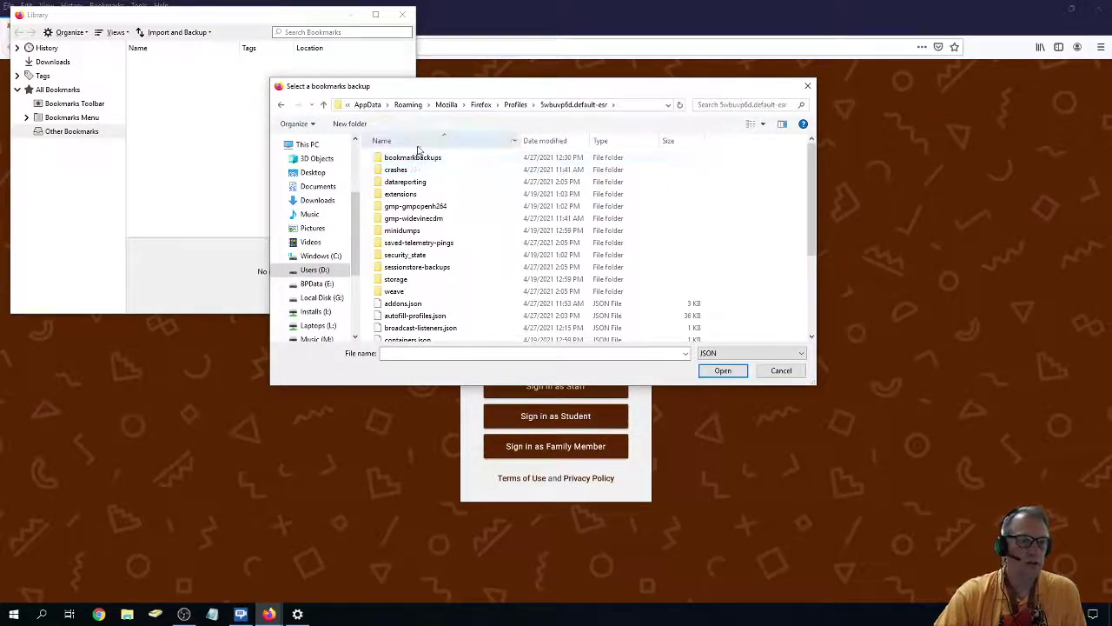
double_click(420, 158)
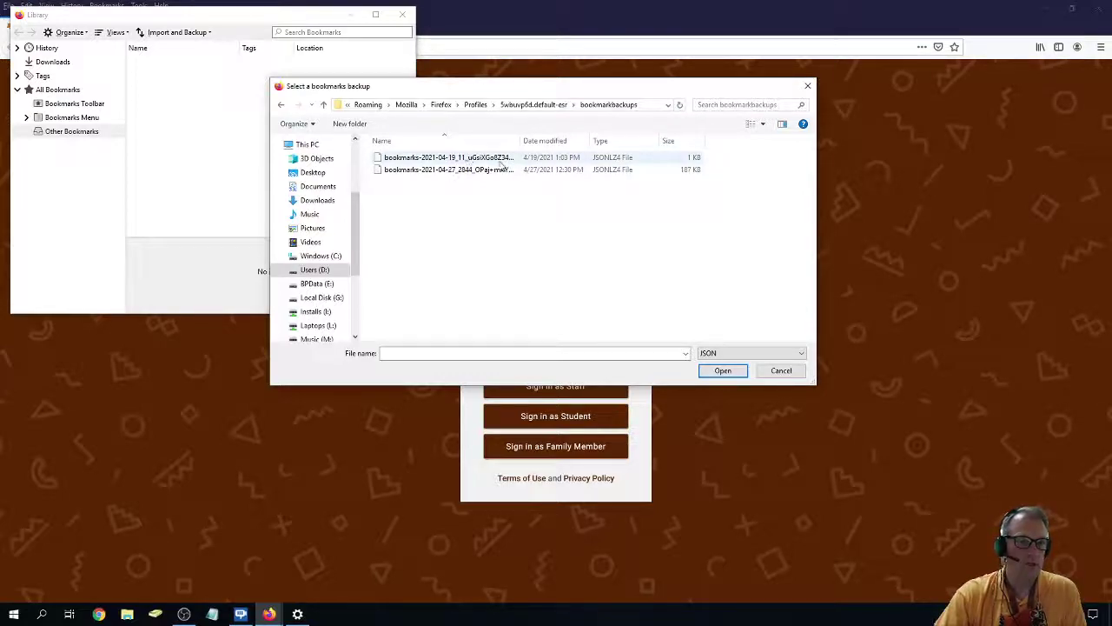
double_click(436, 170)
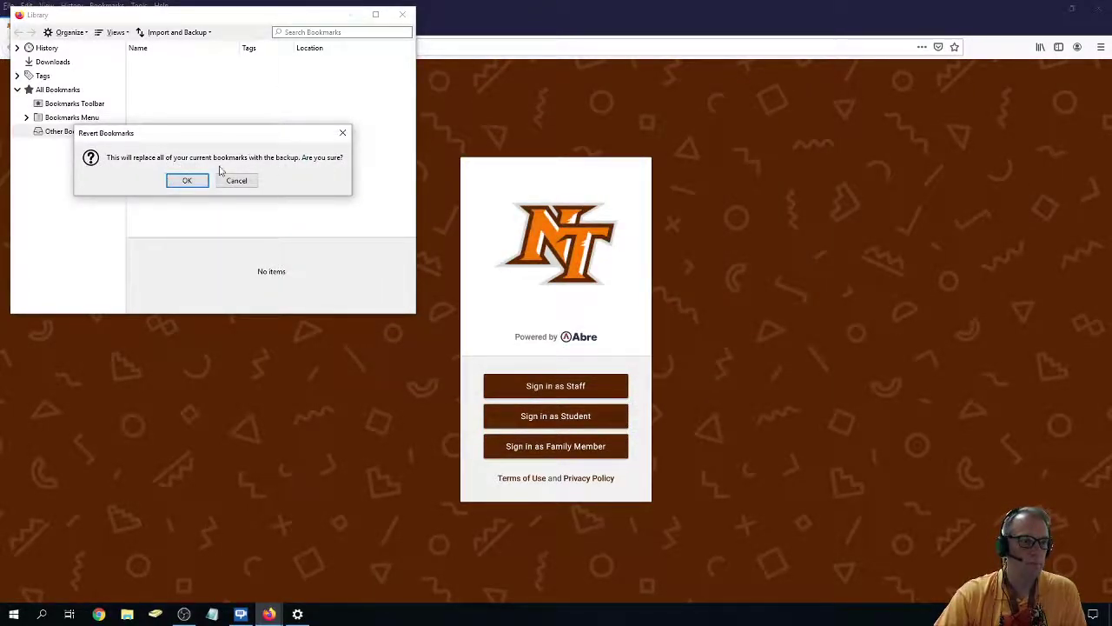
Confirm Revert Bookmarks so the 2021-04-27 backup replaces all current bookmarks.
click(197, 181)
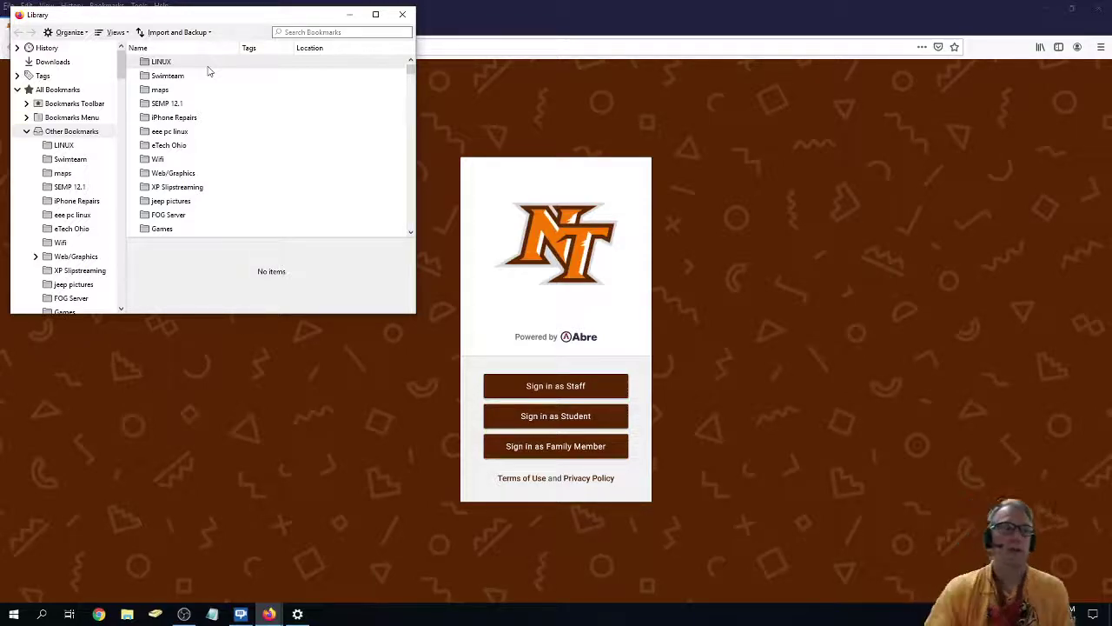
click(177, 38)
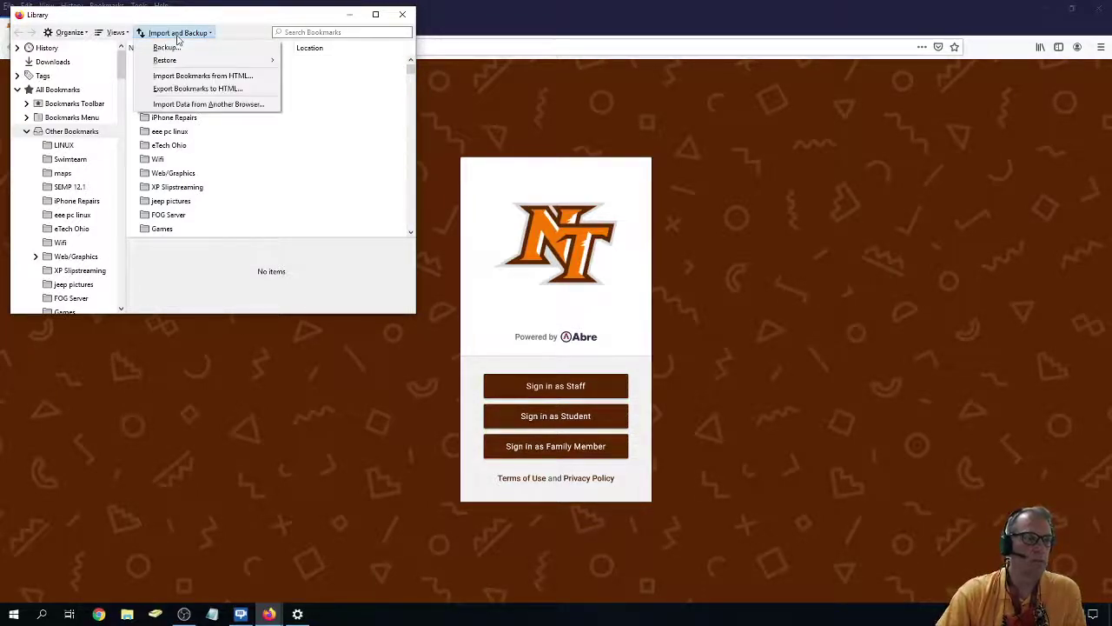
mouse_move(191, 65)
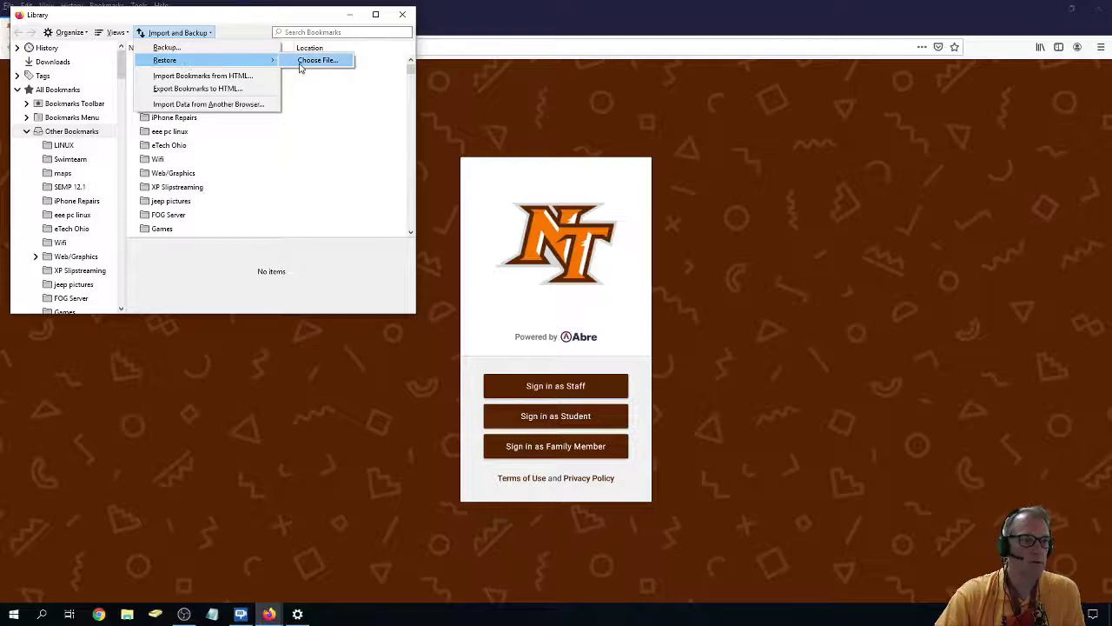
click(304, 60)
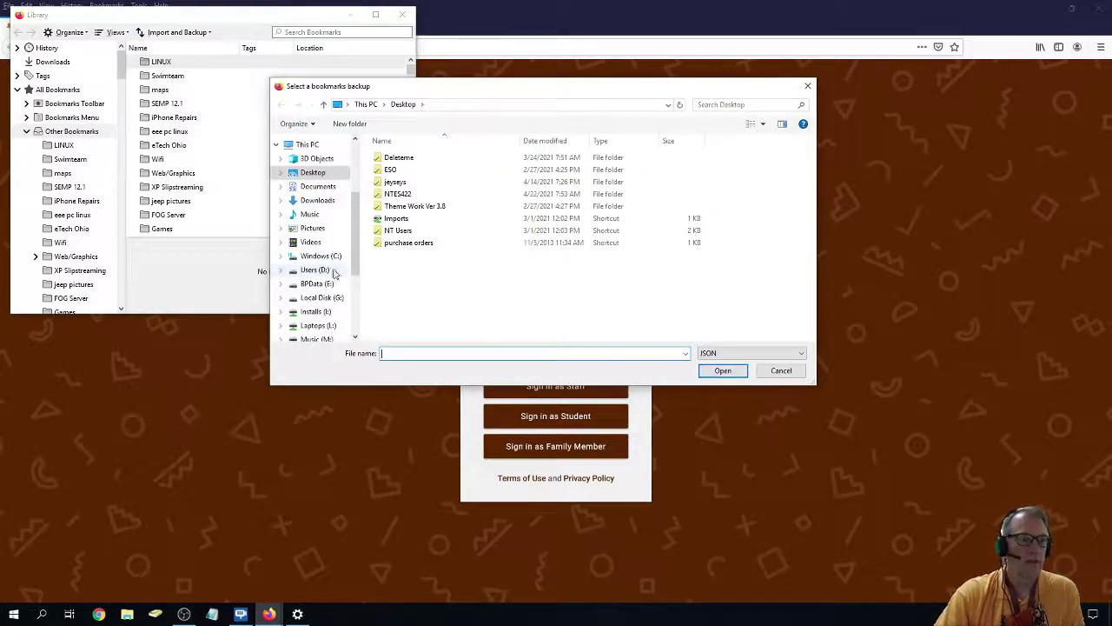
click(313, 269)
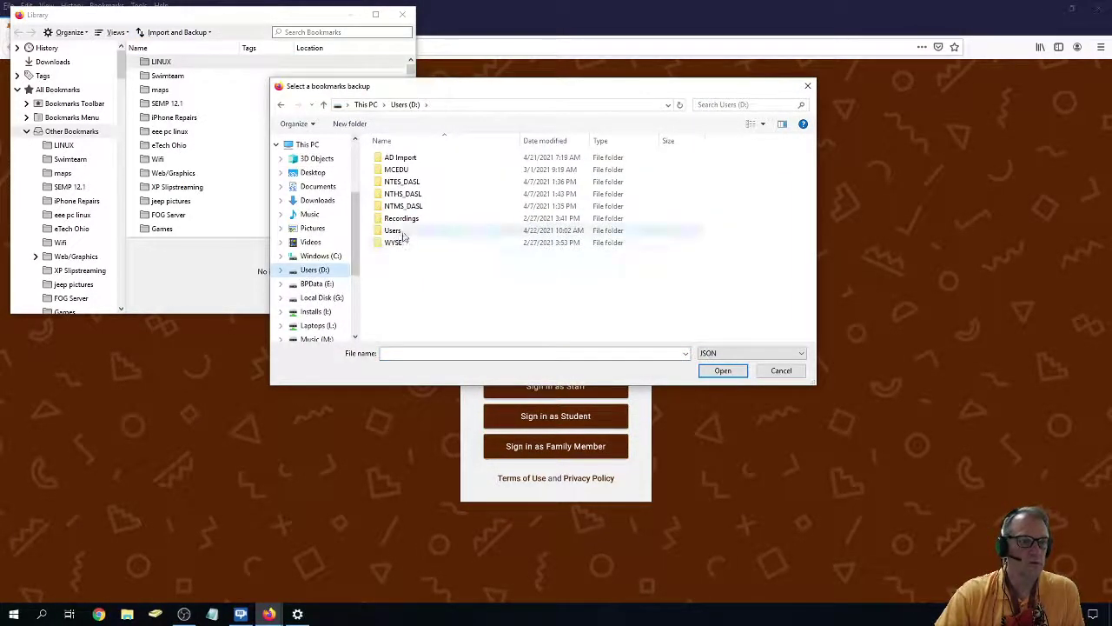
double_click(393, 230)
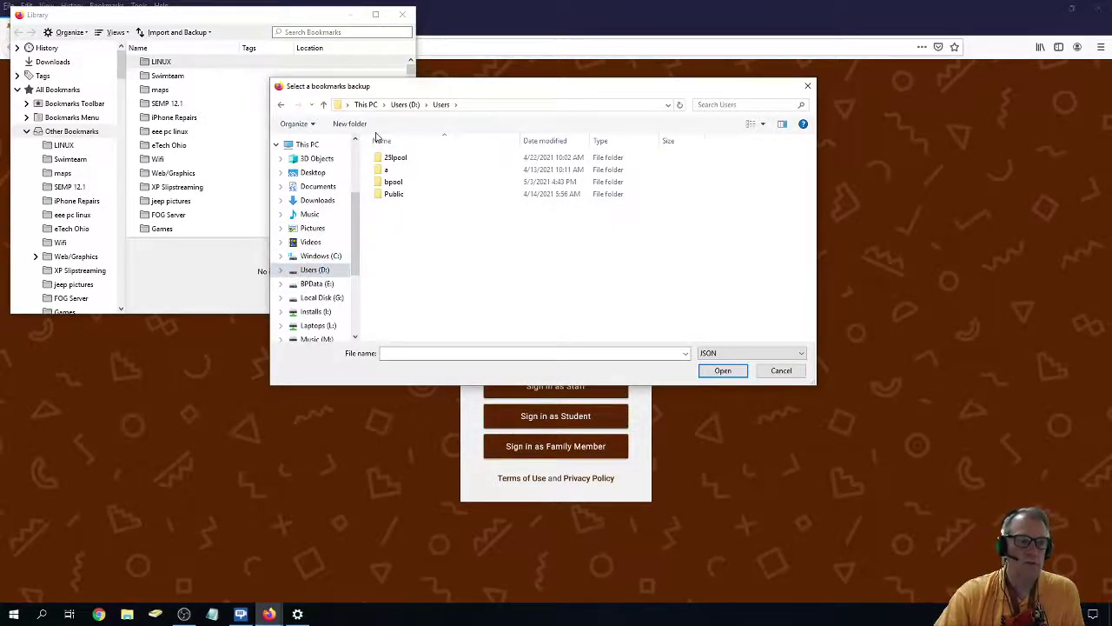
double_click(393, 185)
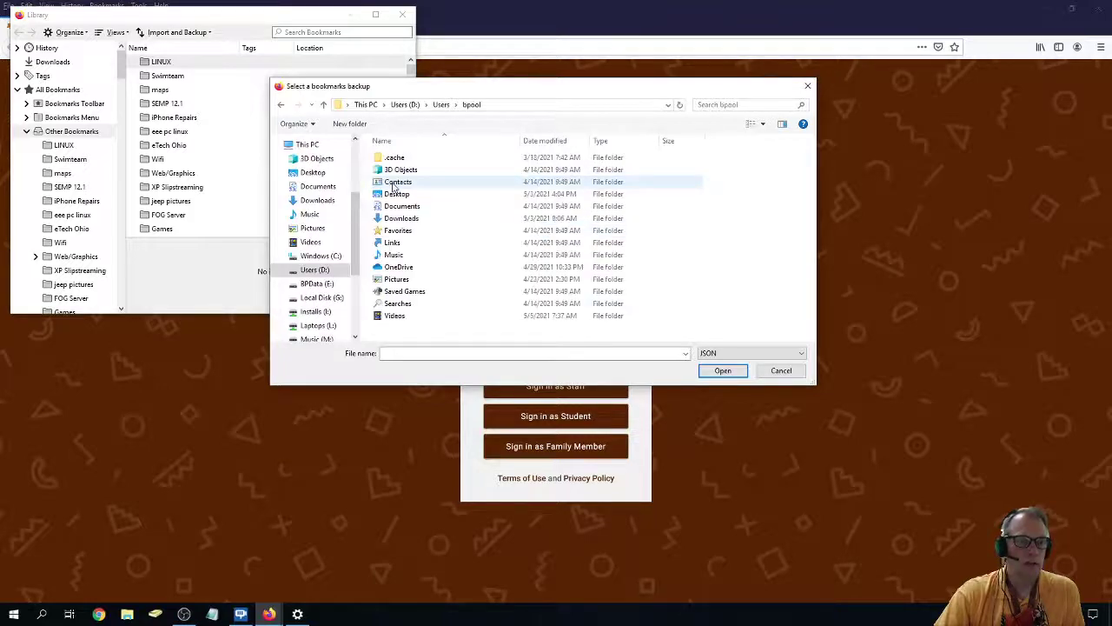
click(527, 105)
click(527, 105)
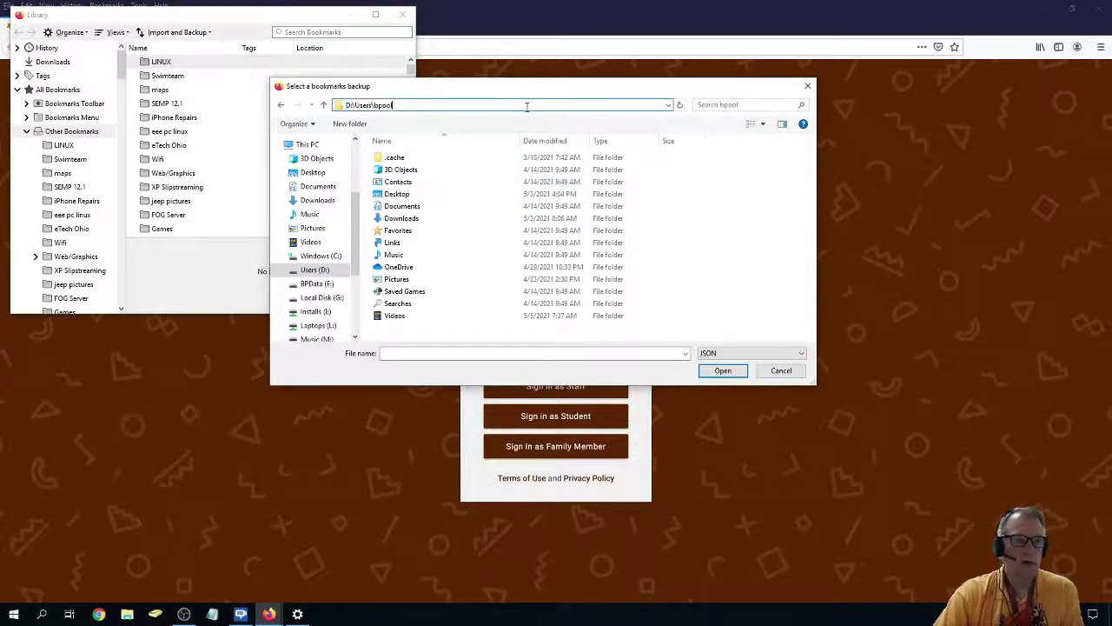
text(\appdata)
key(Return)
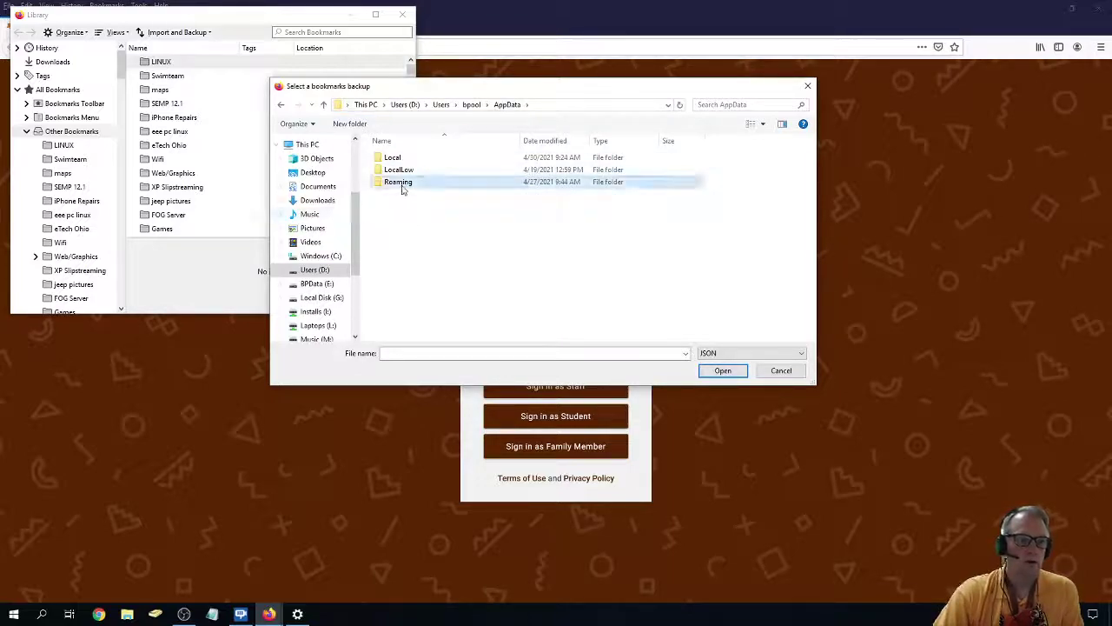
double_click(398, 182)
double_click(420, 319)
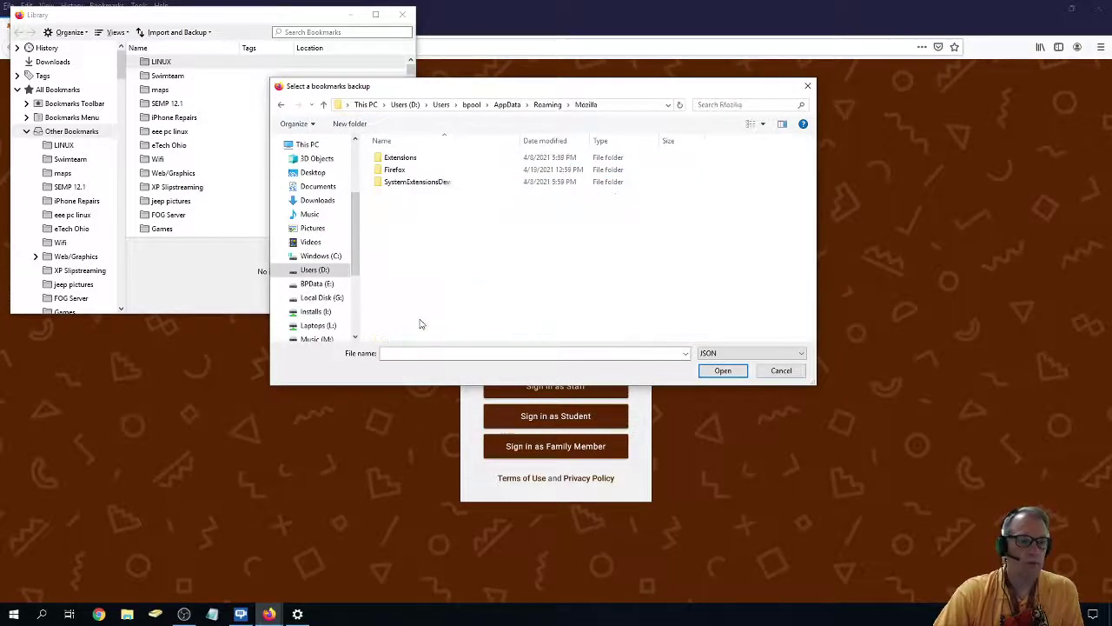
double_click(415, 169)
double_click(407, 183)
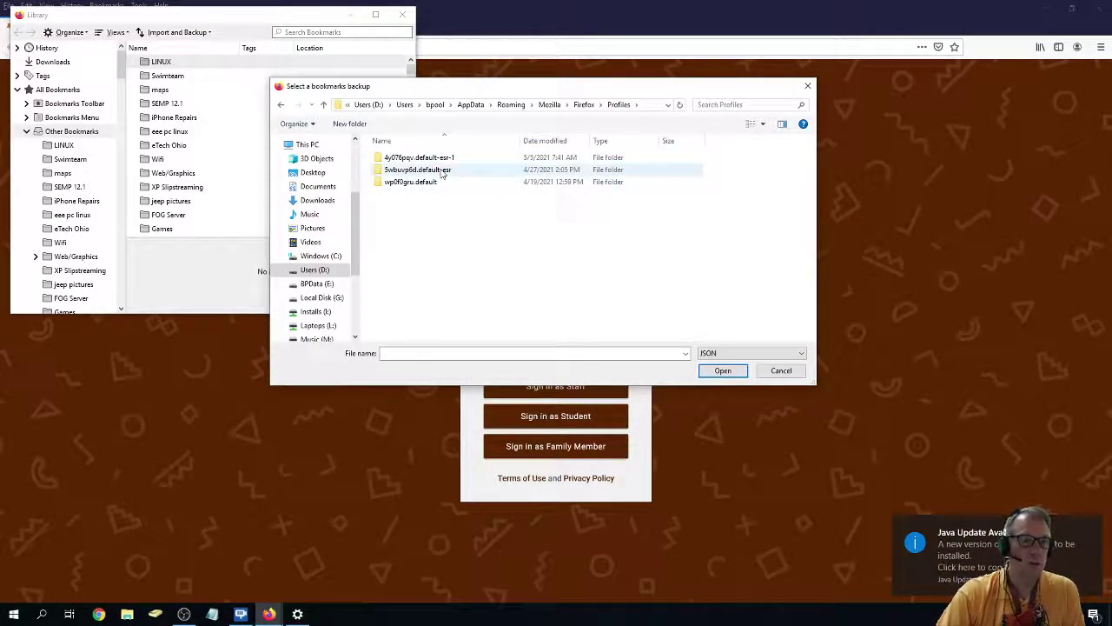
double_click(425, 182)
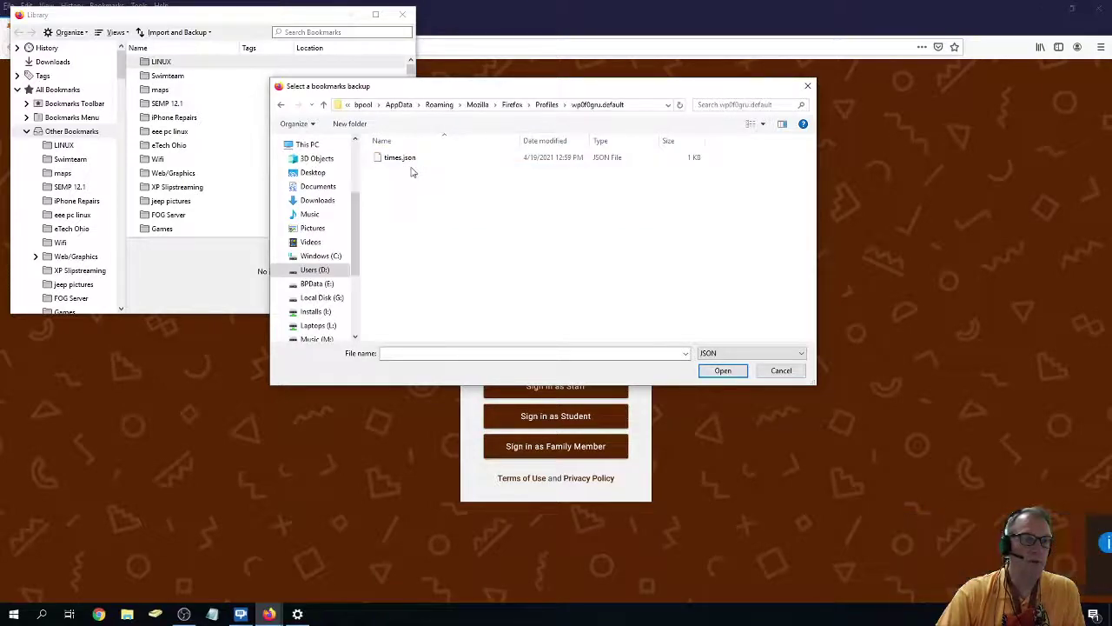
click(547, 105)
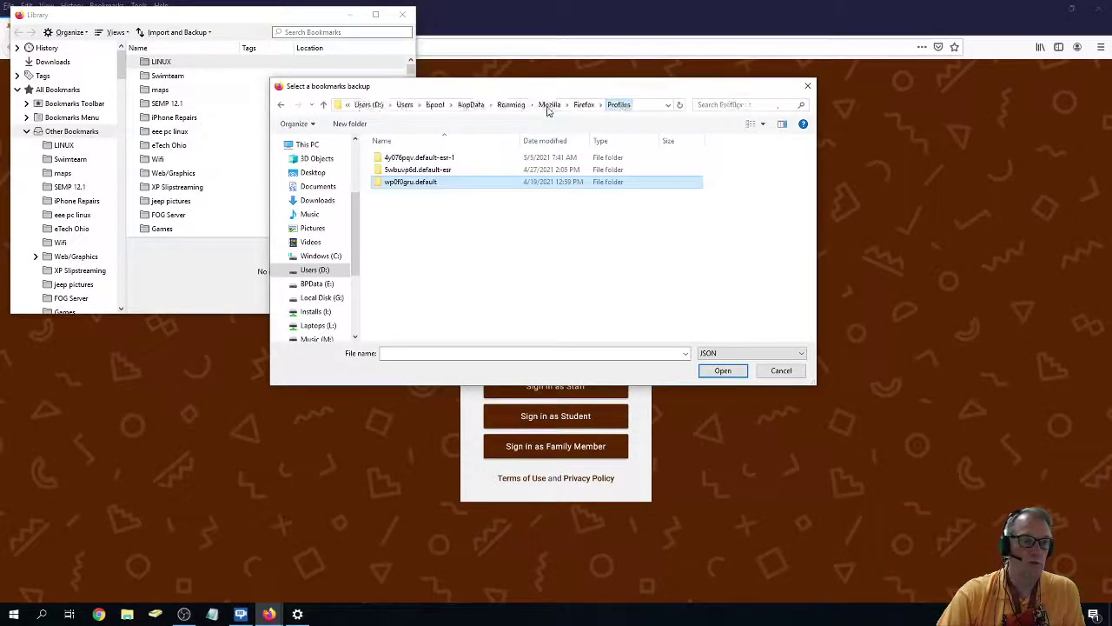
double_click(419, 170)
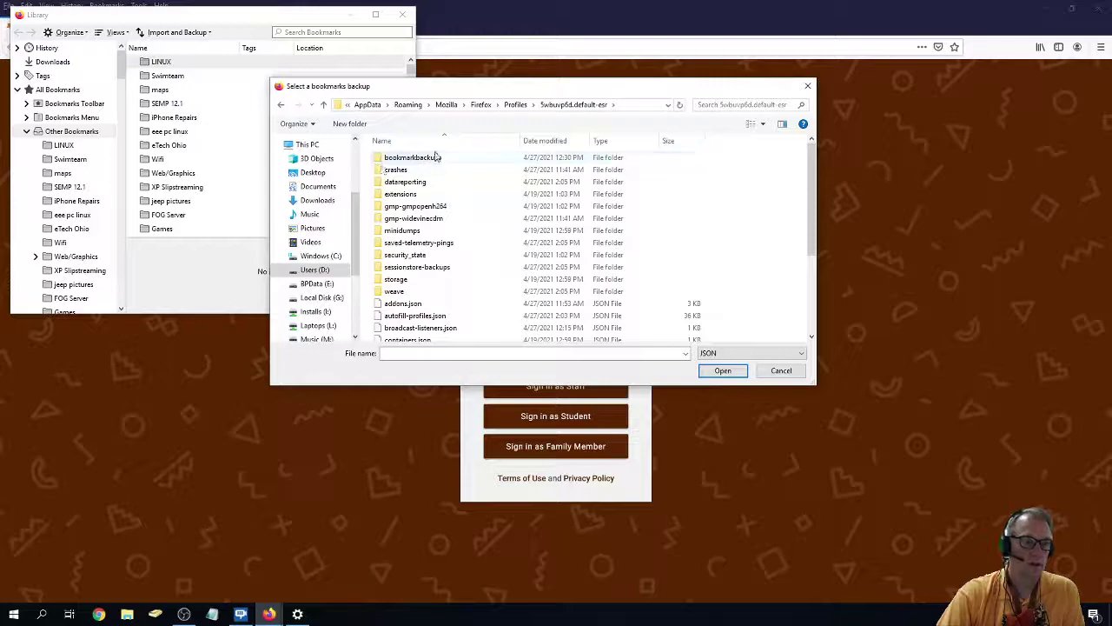
double_click(414, 157)
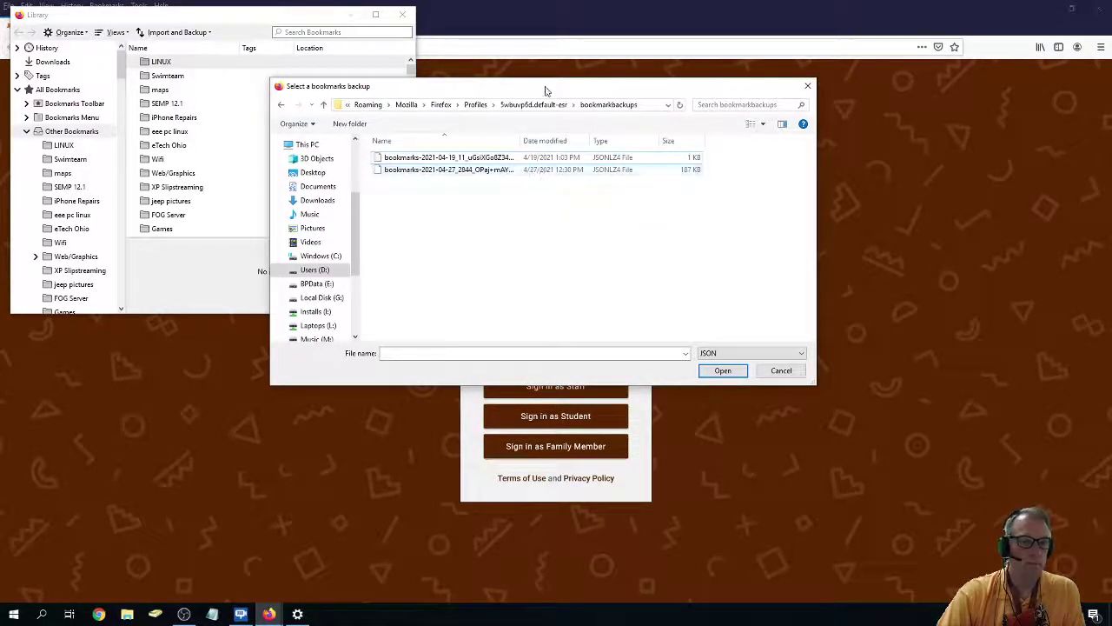
click(476, 104)
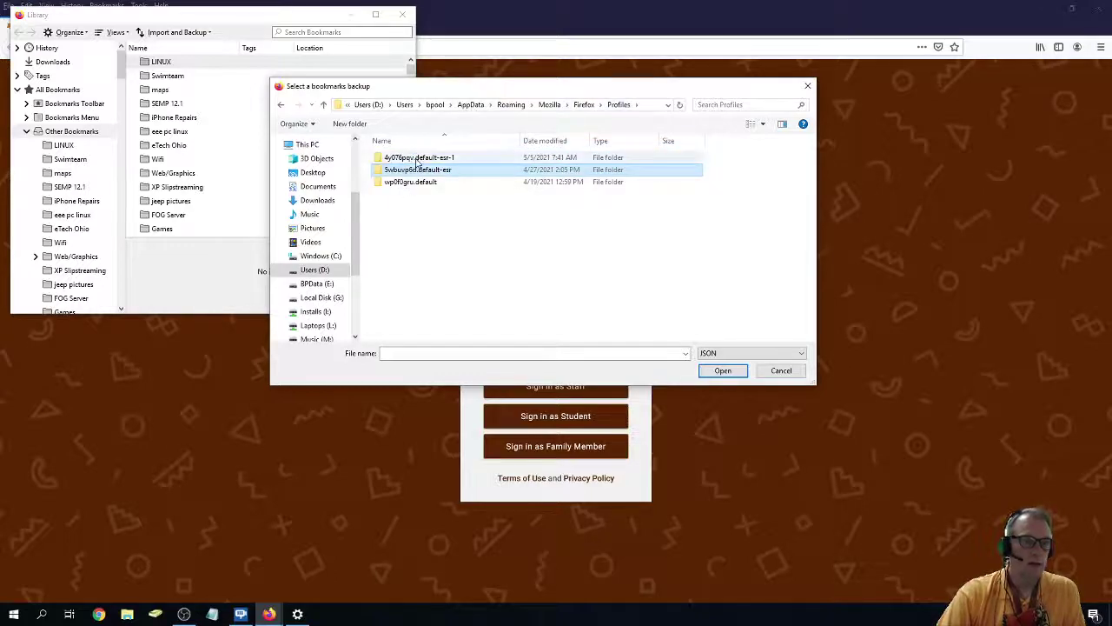
double_click(417, 159)
double_click(413, 159)
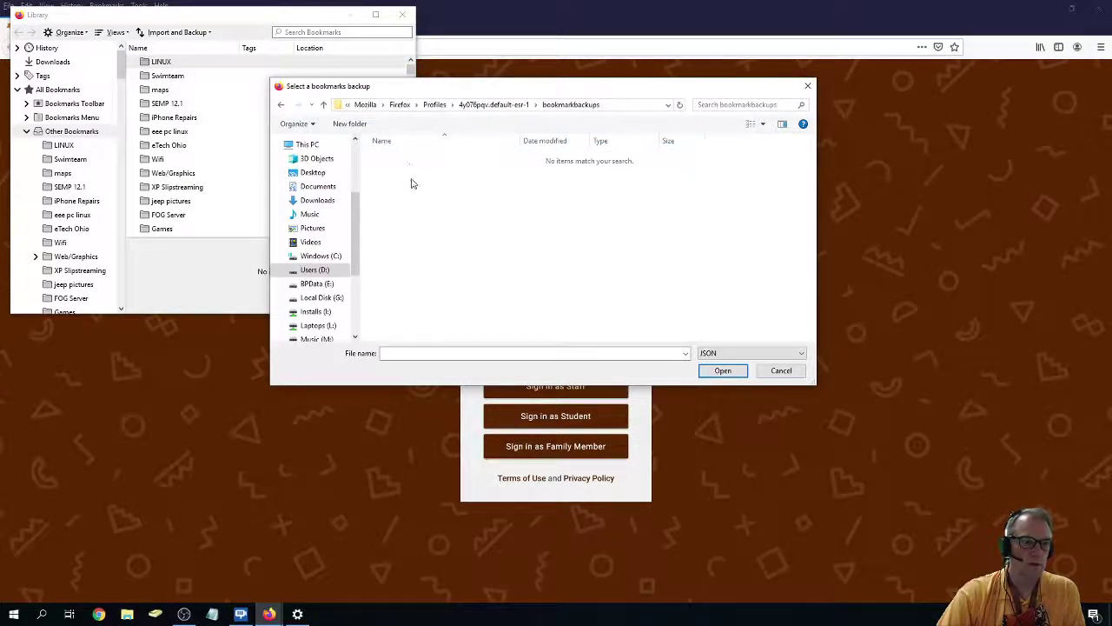
click(434, 105)
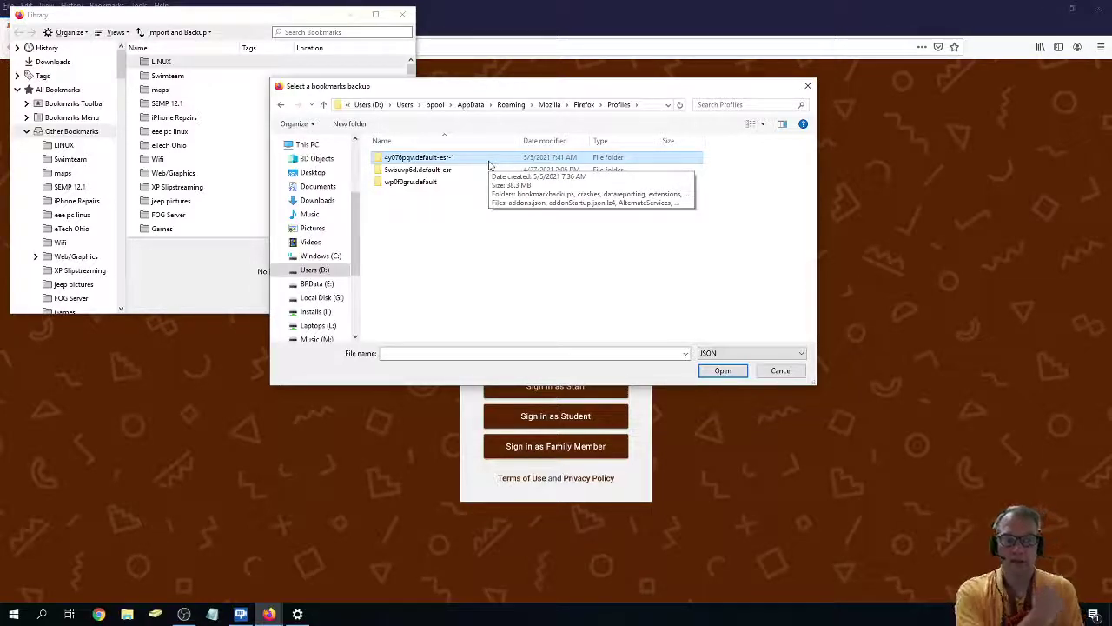
Cancel the extra file picker, close the Library, and turn on the Bookmarks Toolbar.
click(781, 371)
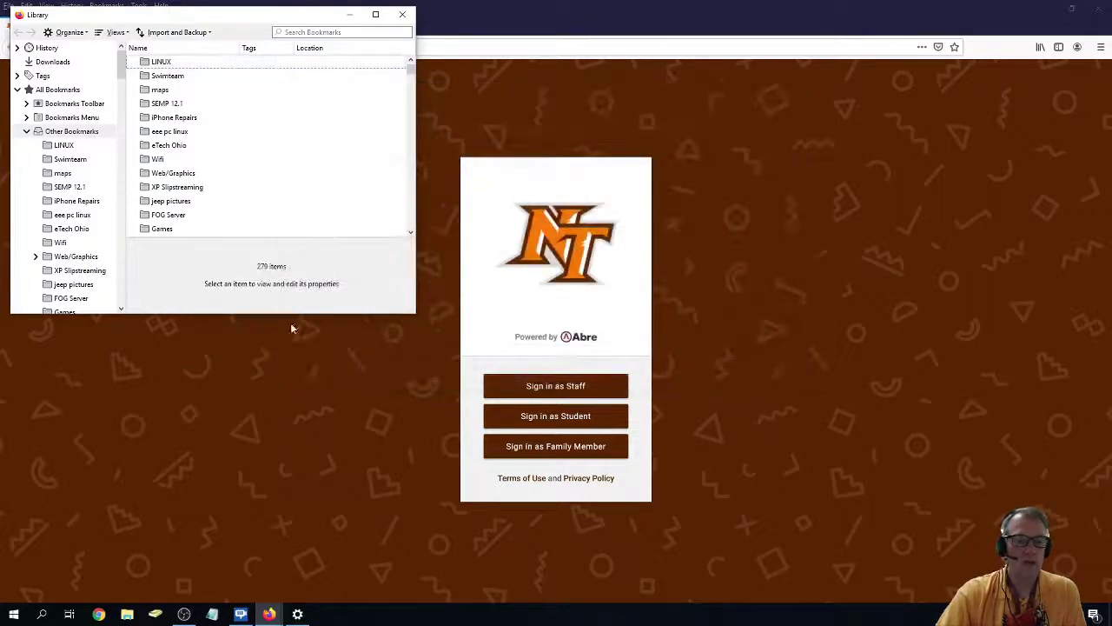
click(402, 14)
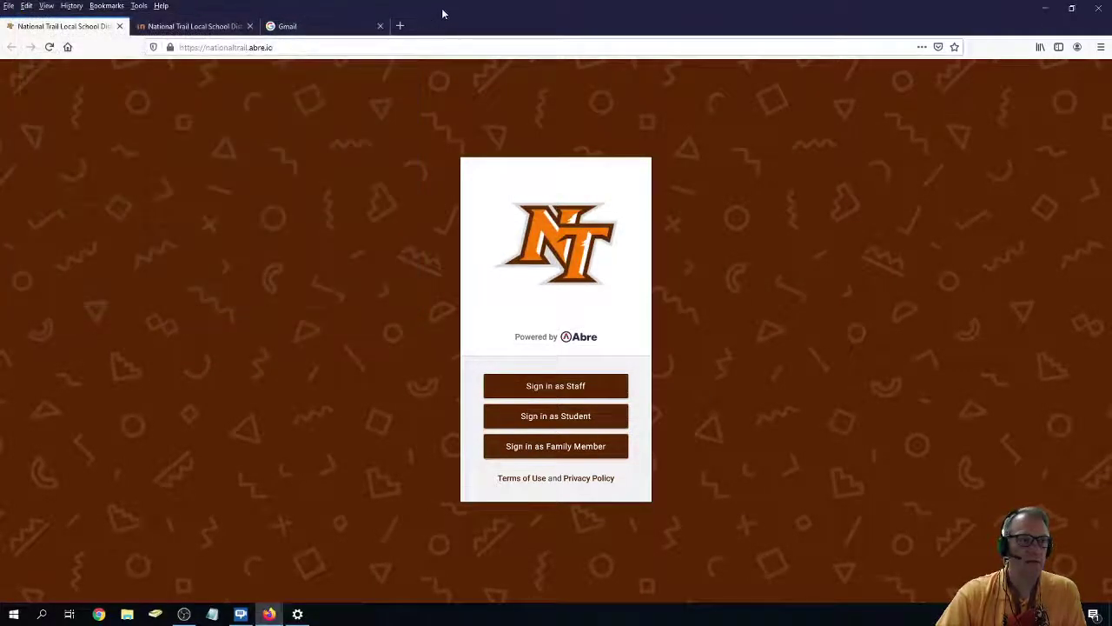
right_click(442, 13)
click(492, 59)
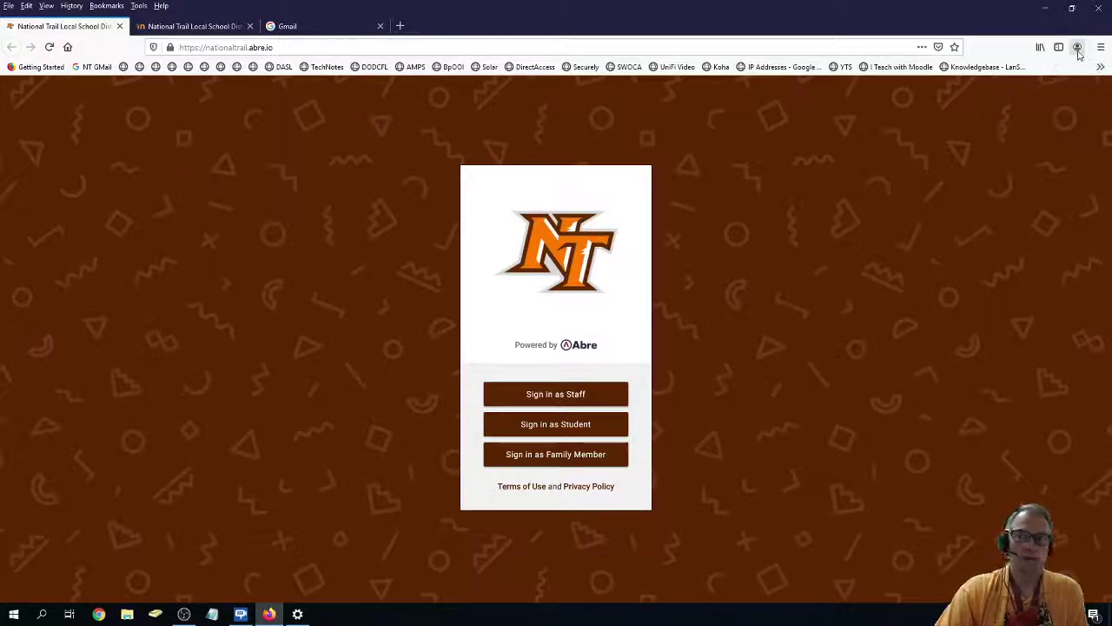
Start signing in to Firefox Sync and enter the account e-mail address.
click(1078, 48)
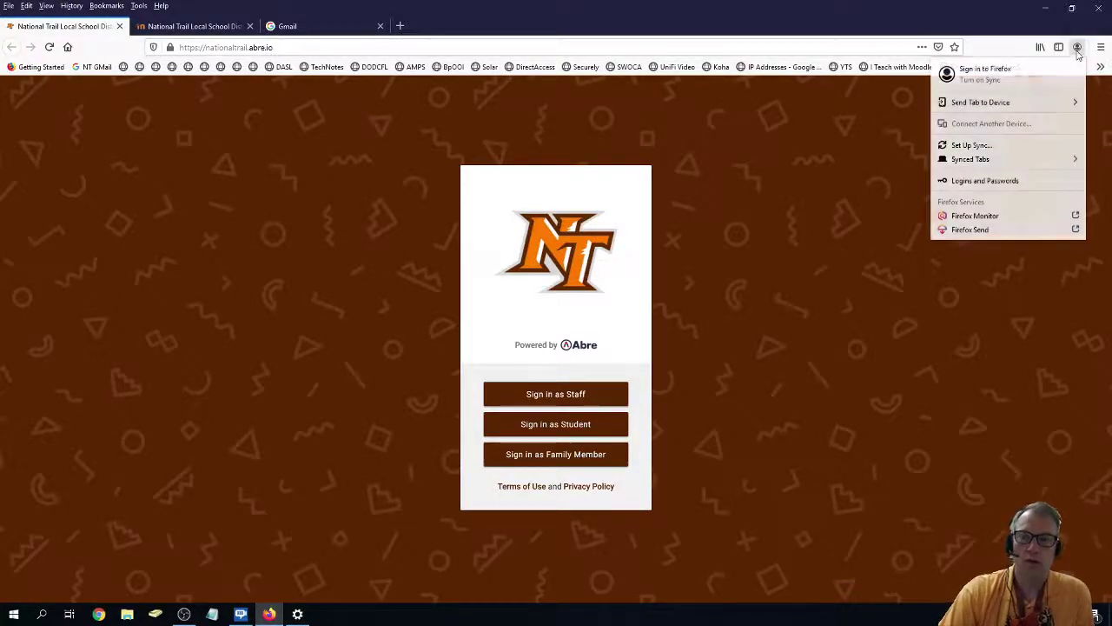
click(1012, 81)
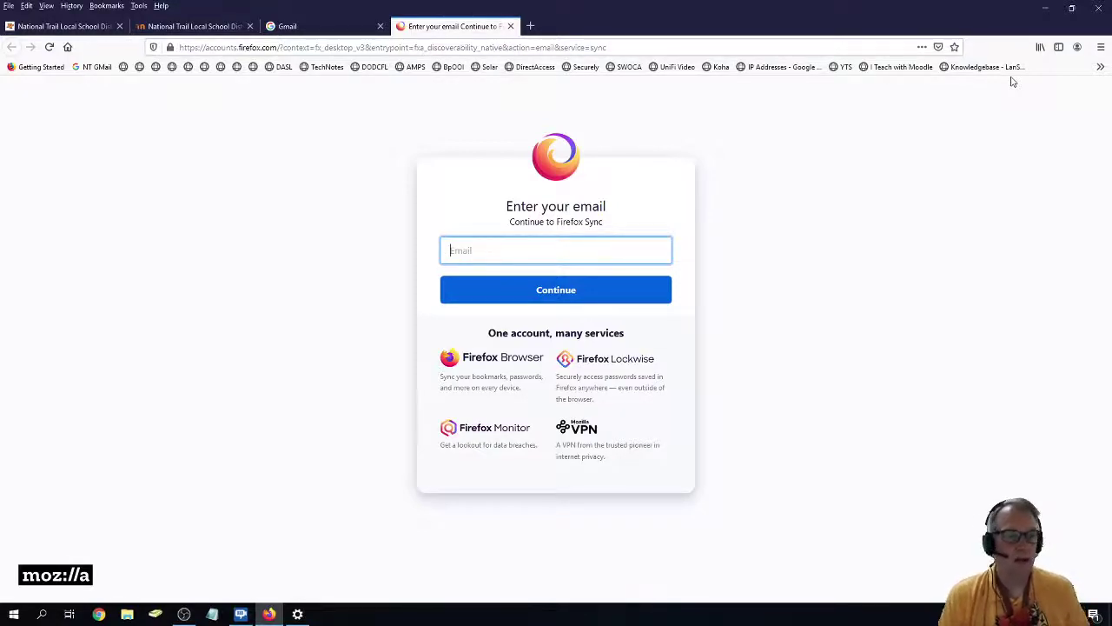
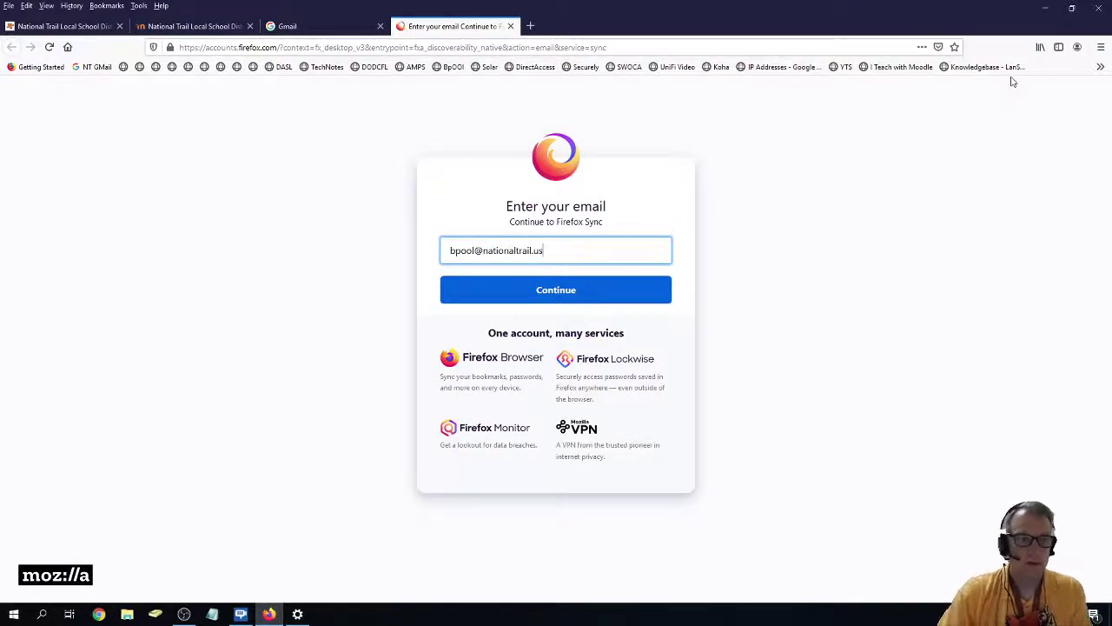
click(529, 293)
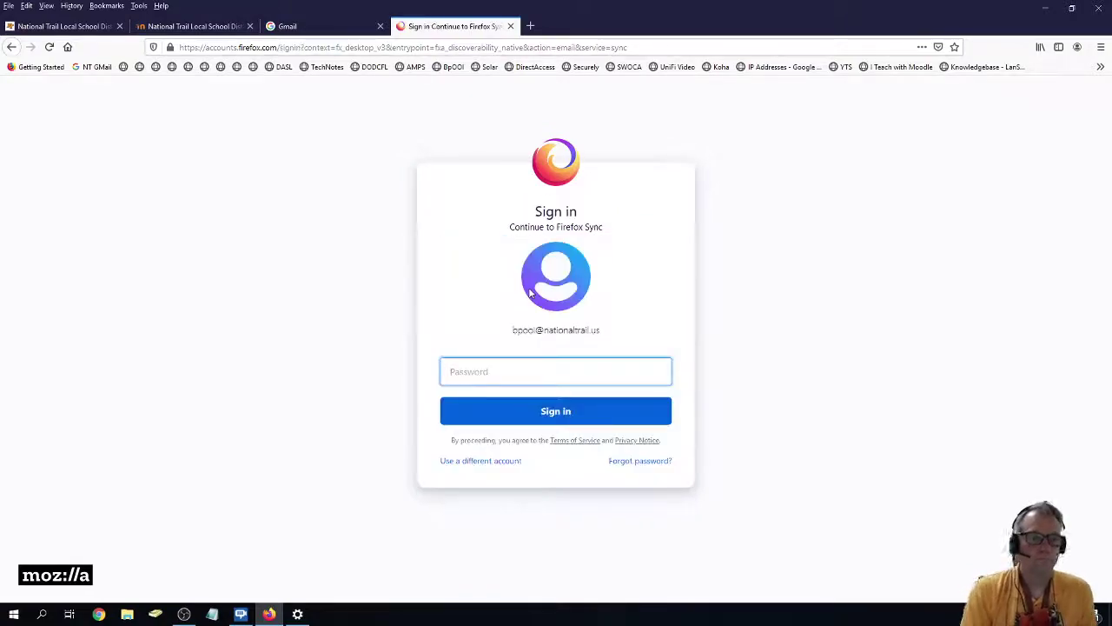
Enter the account password, retyping it after the first attempt is rejected.
text(***)
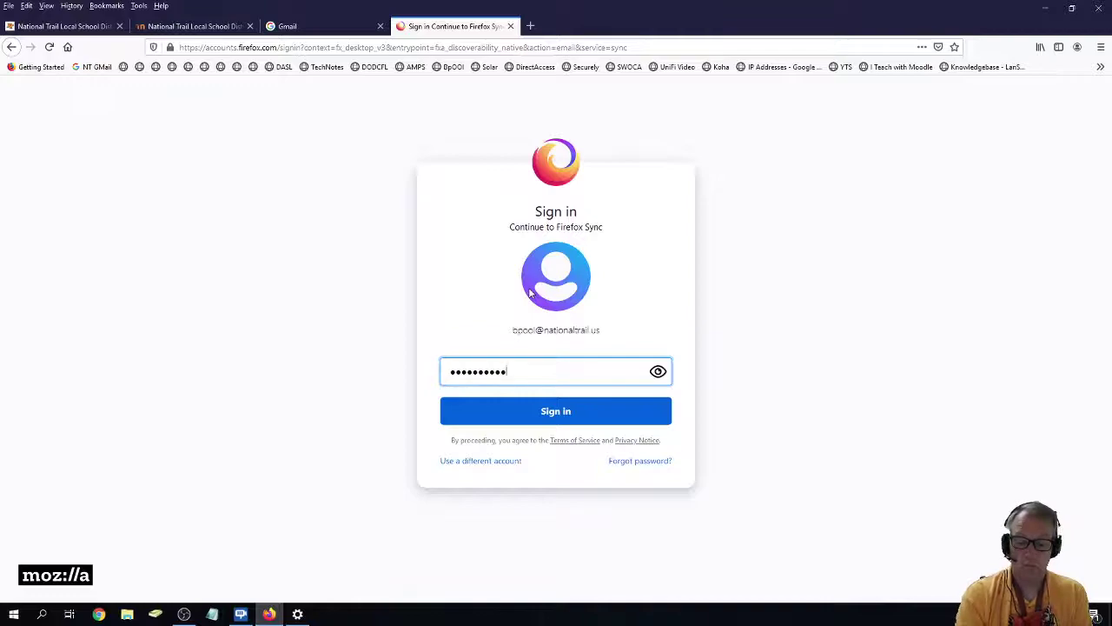
key(Return)
key(ctrl+a)
text(***)
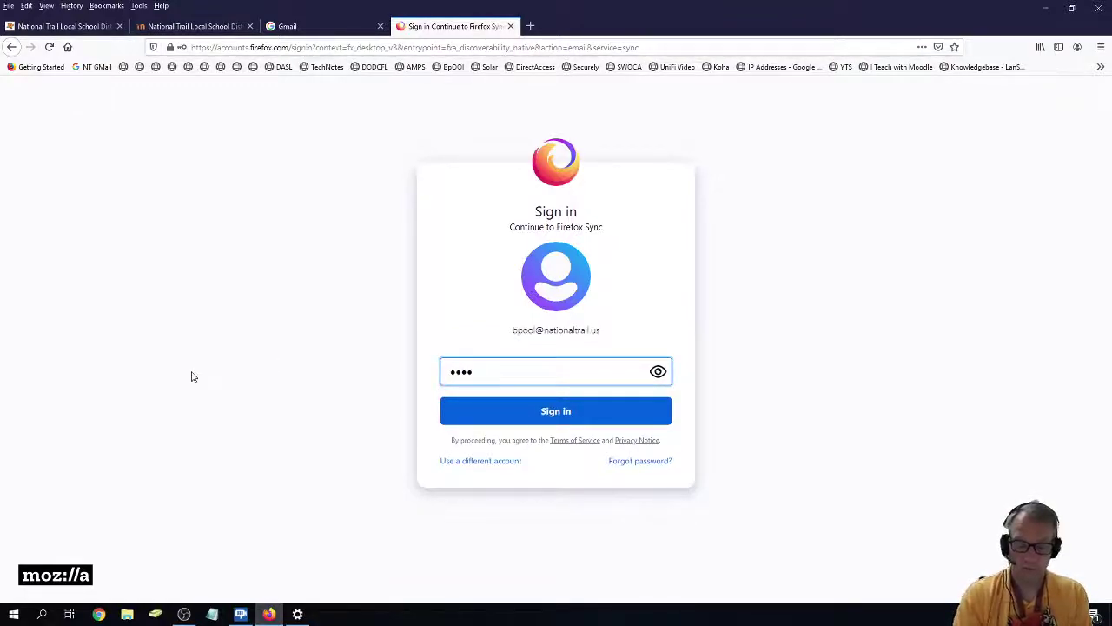
key(Return)
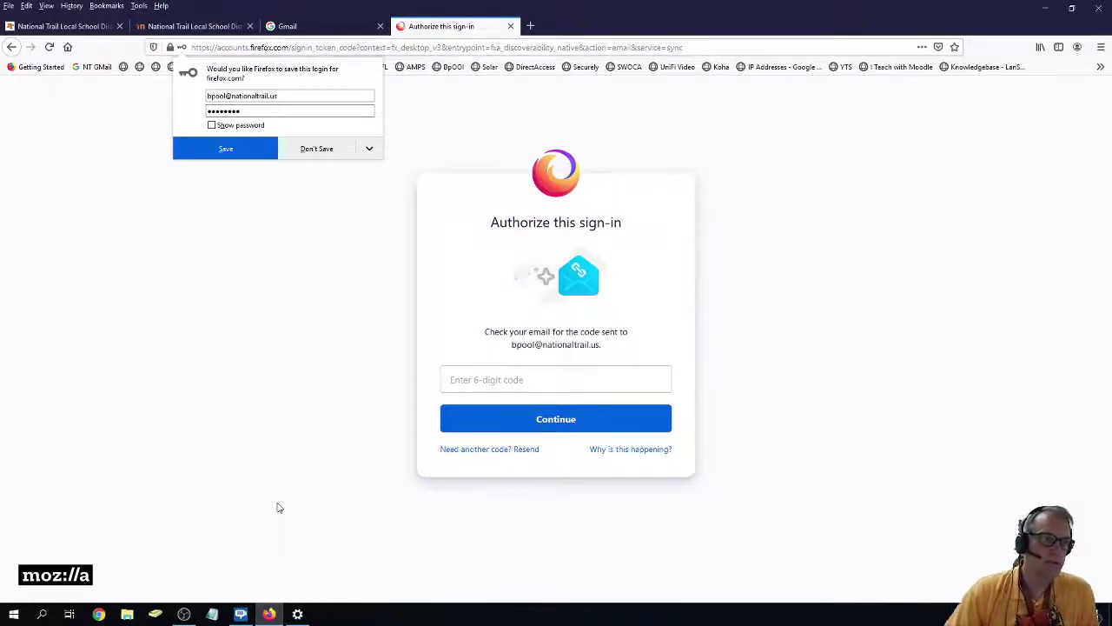
Save the Firefox login, then sign in to Gmail with the account e-mail and password.
click(226, 148)
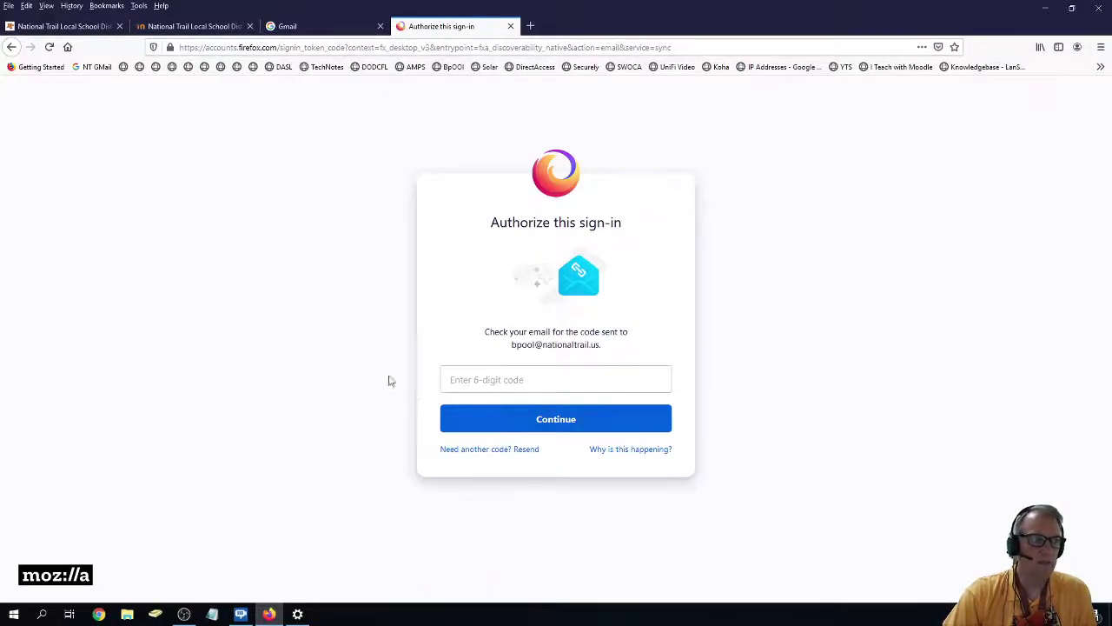
click(278, 26)
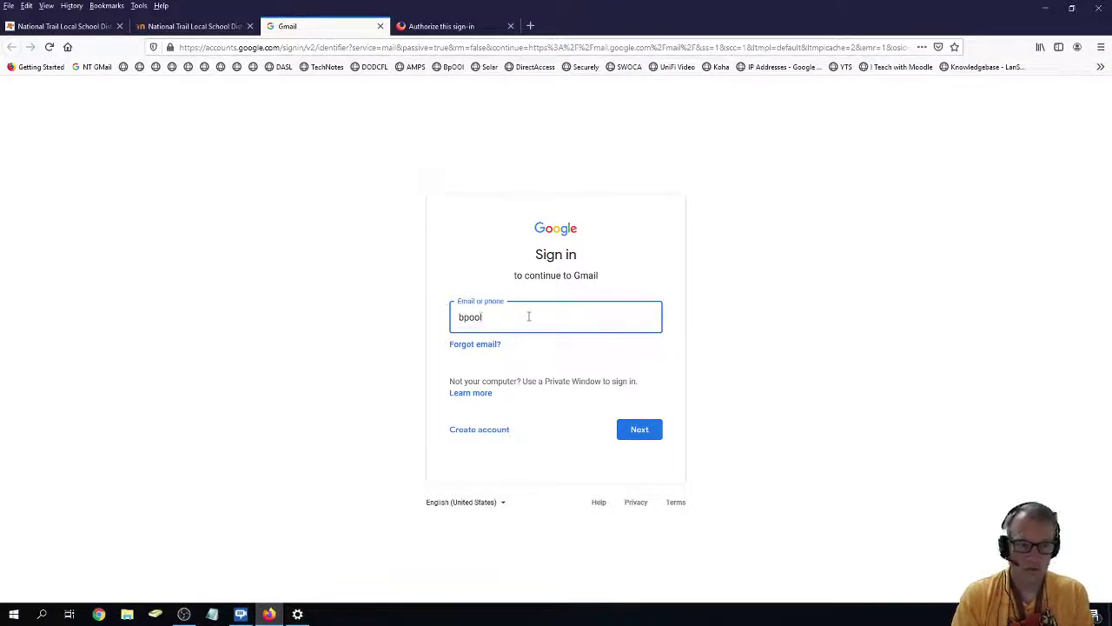
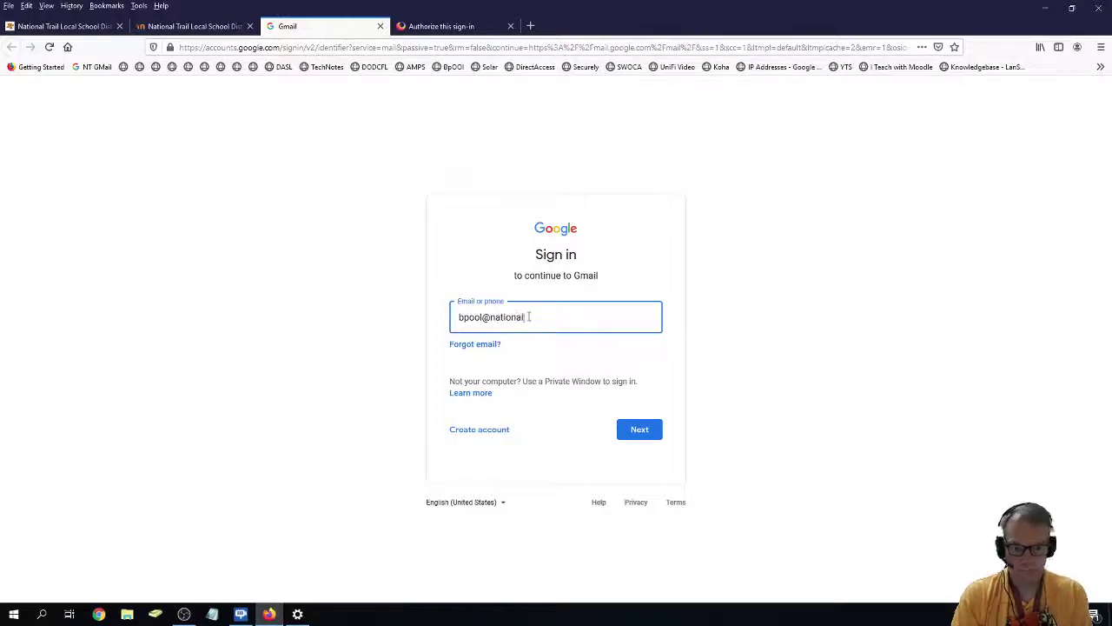
key(Return)
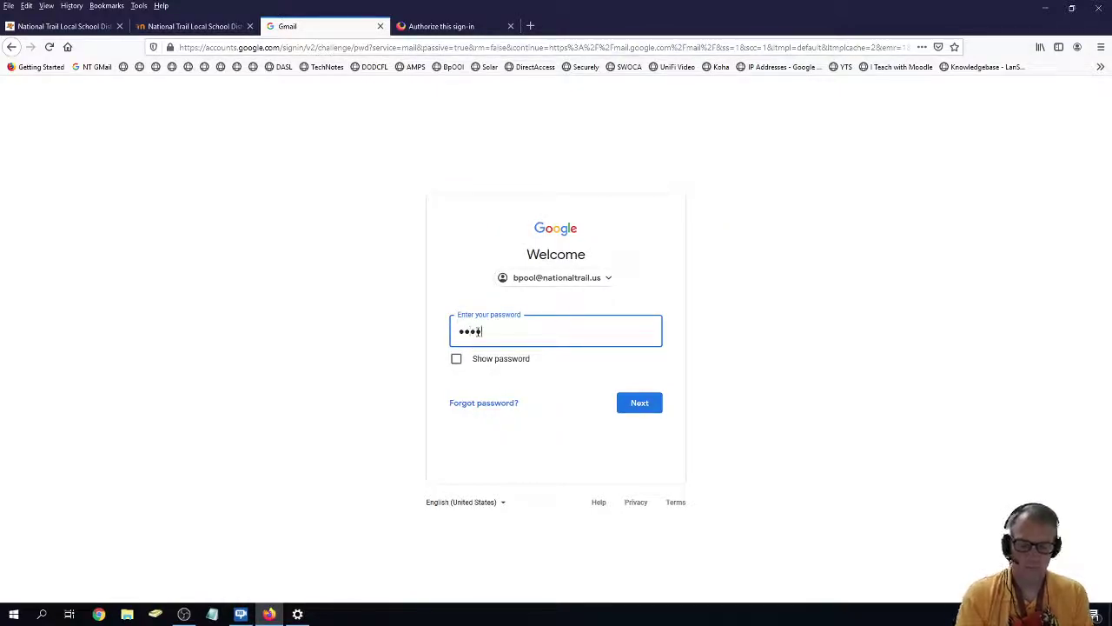
key(Return)
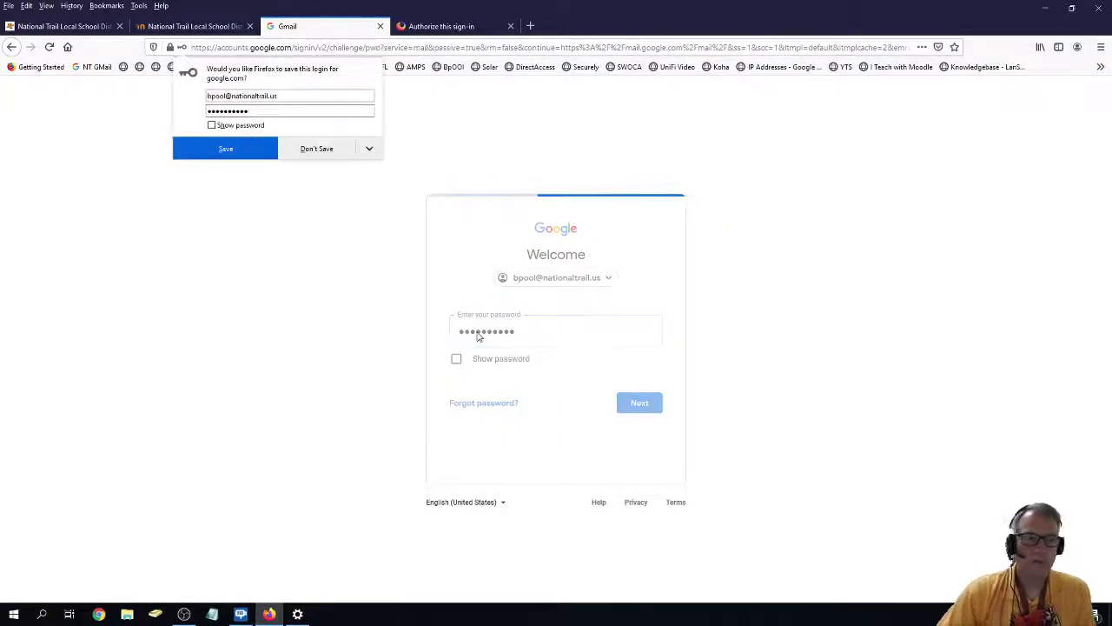
click(246, 157)
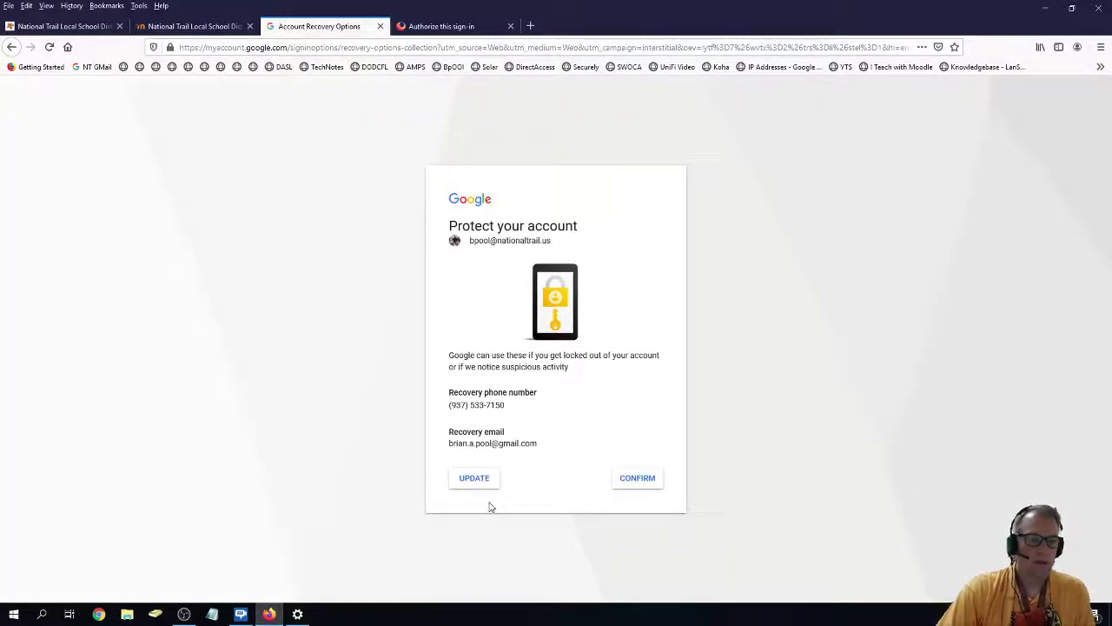
click(638, 480)
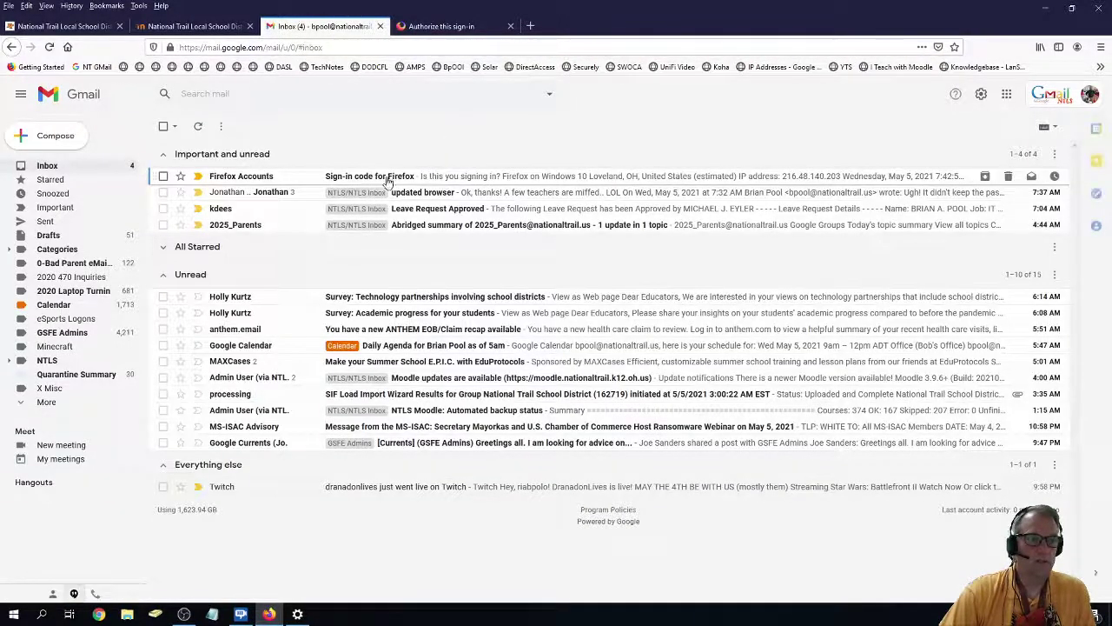
Enter the 6-digit code from the Sign-in code email on the Authorize page.
click(391, 176)
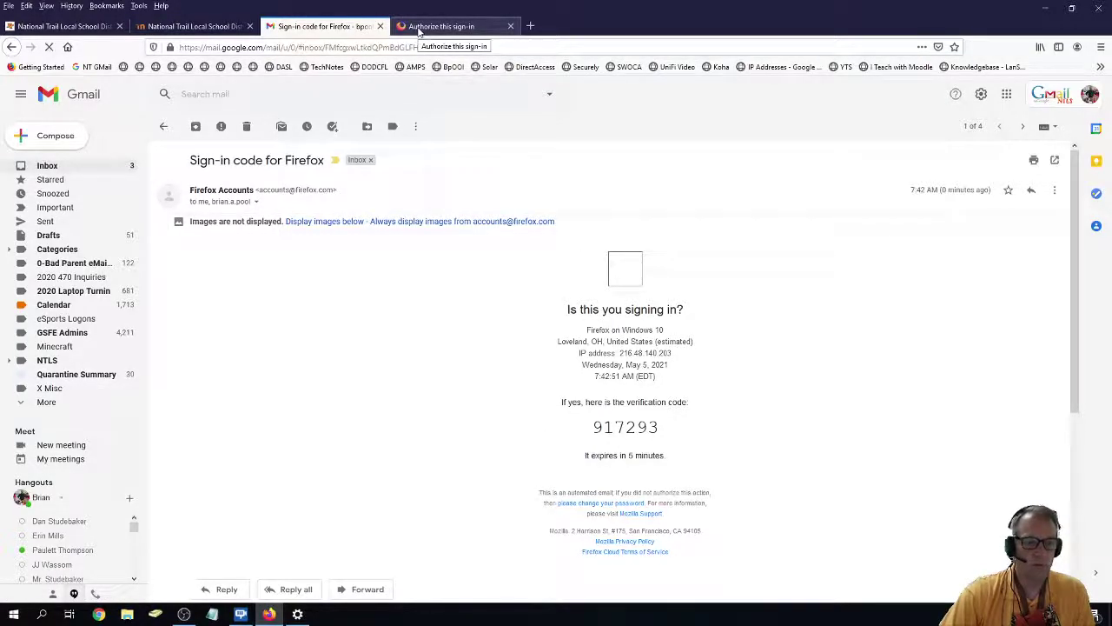
click(418, 27)
click(477, 382)
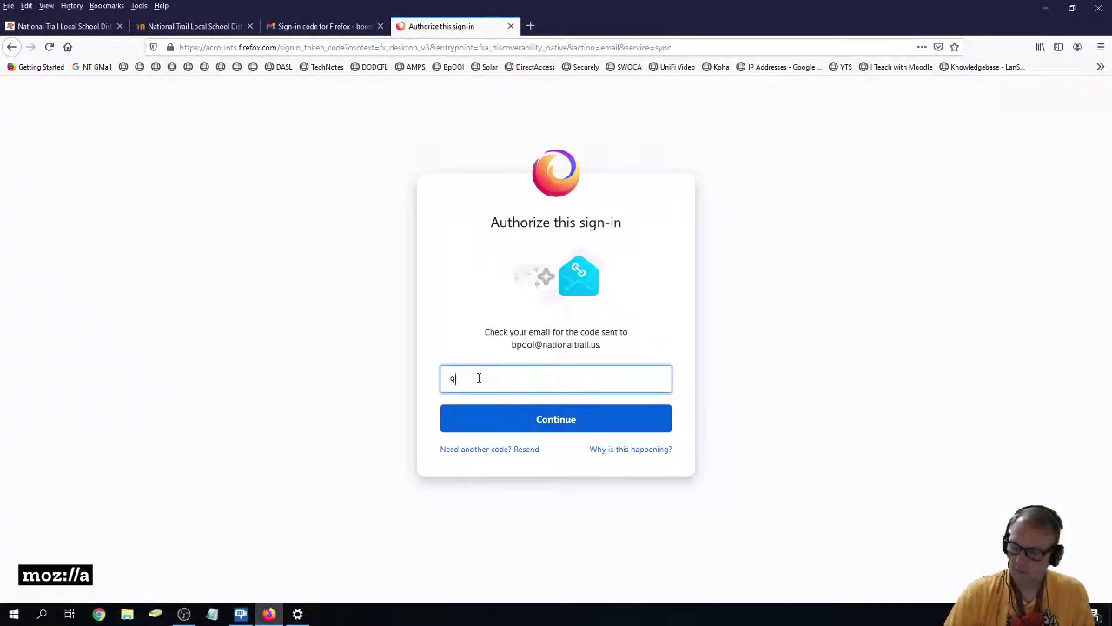
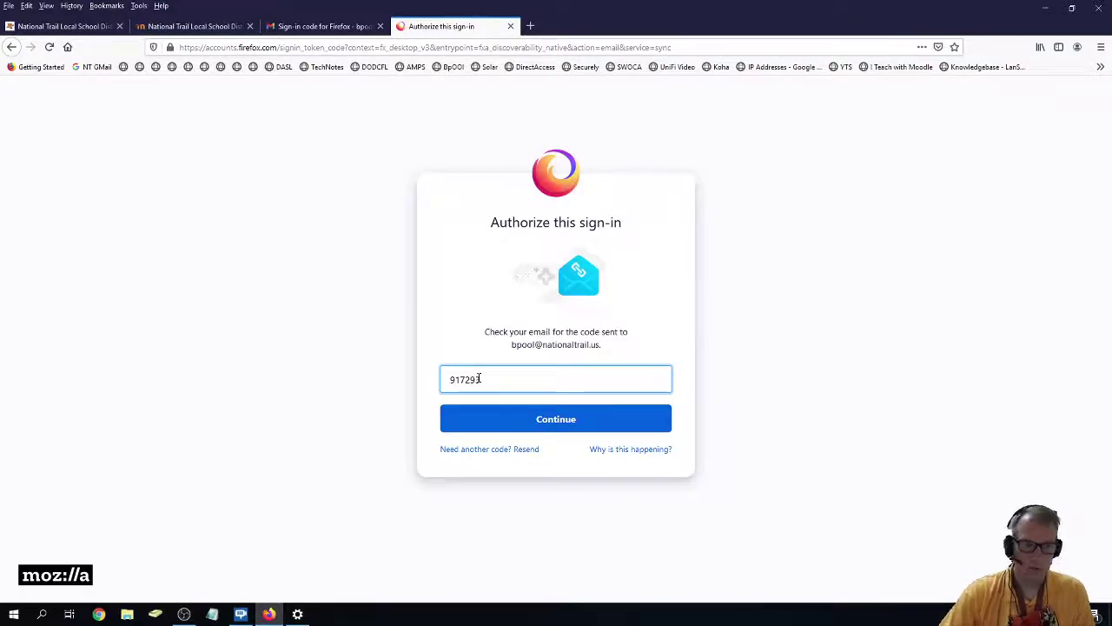
click(519, 422)
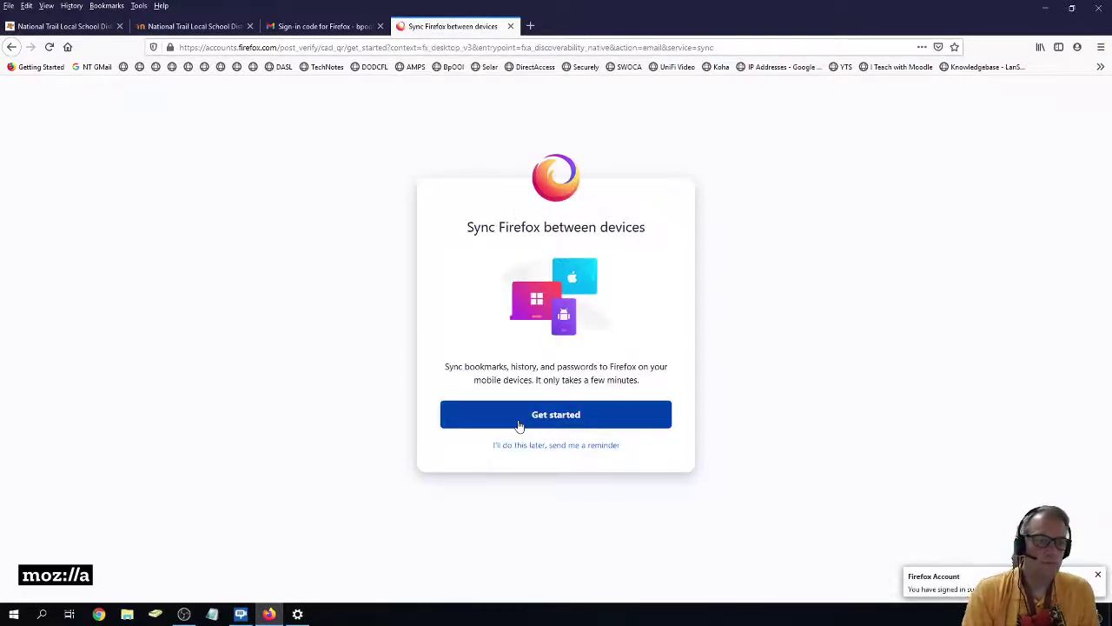
Postpone Firefox Sync setup with a reminder, then minimize Firefox to show the desktop.
click(545, 447)
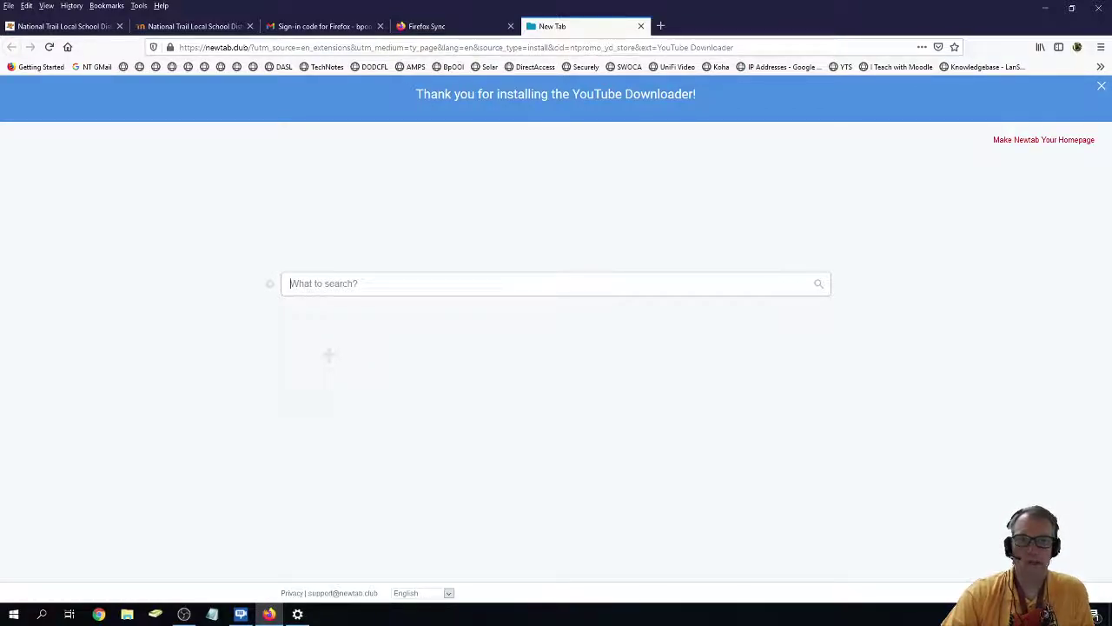
click(1044, 8)
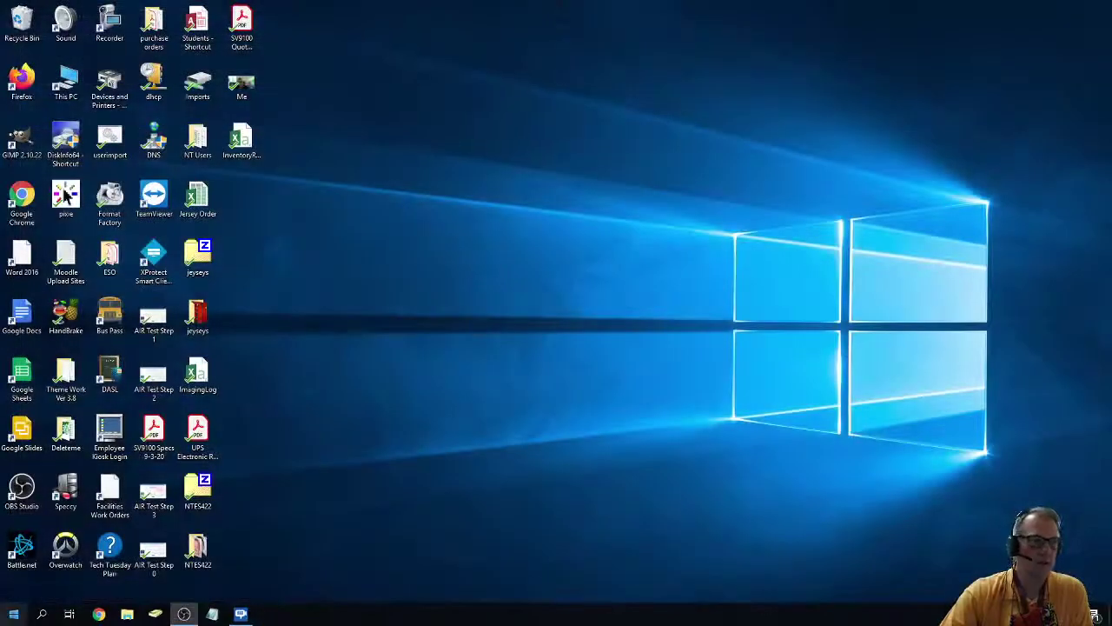
Open Default apps settings maximized and review the web browser choices, keeping Google Chrome.
click(15, 614)
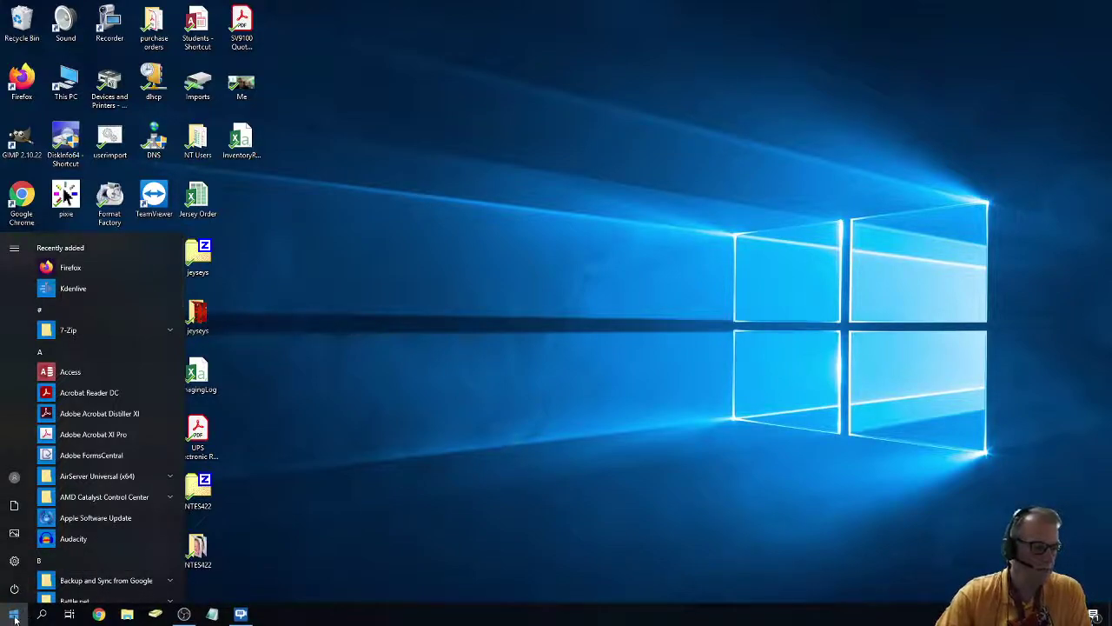
text(def)
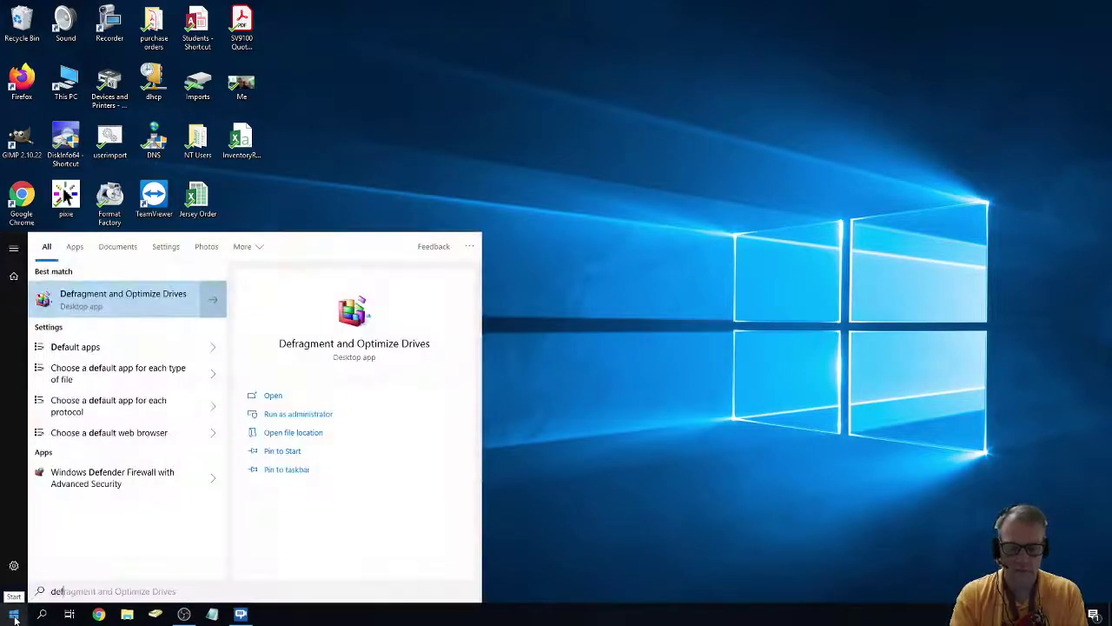
text(au)
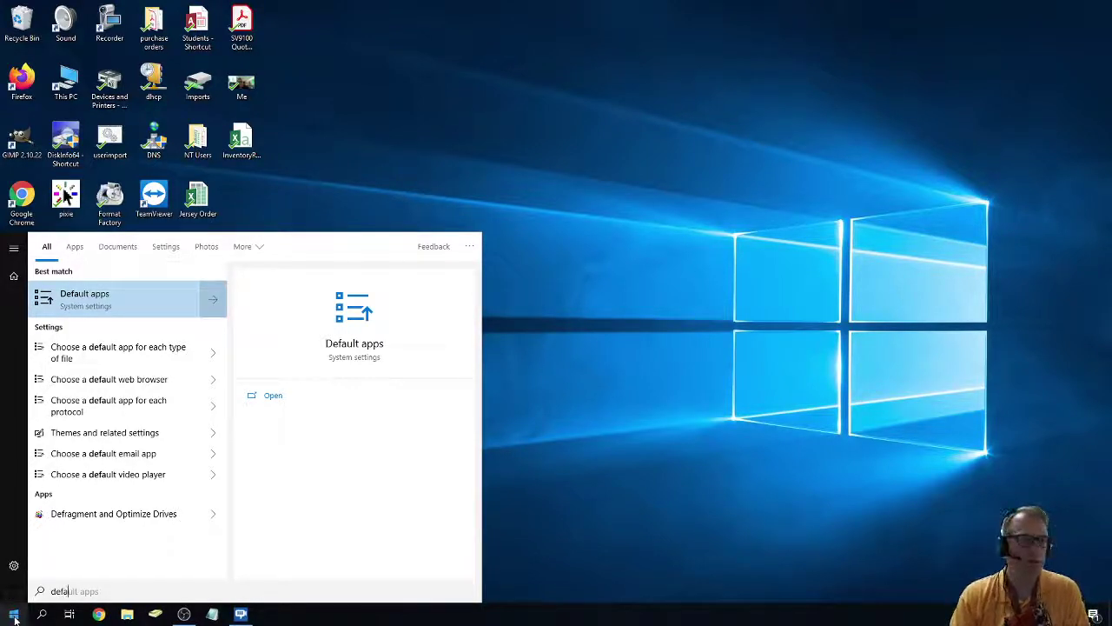
key(Return)
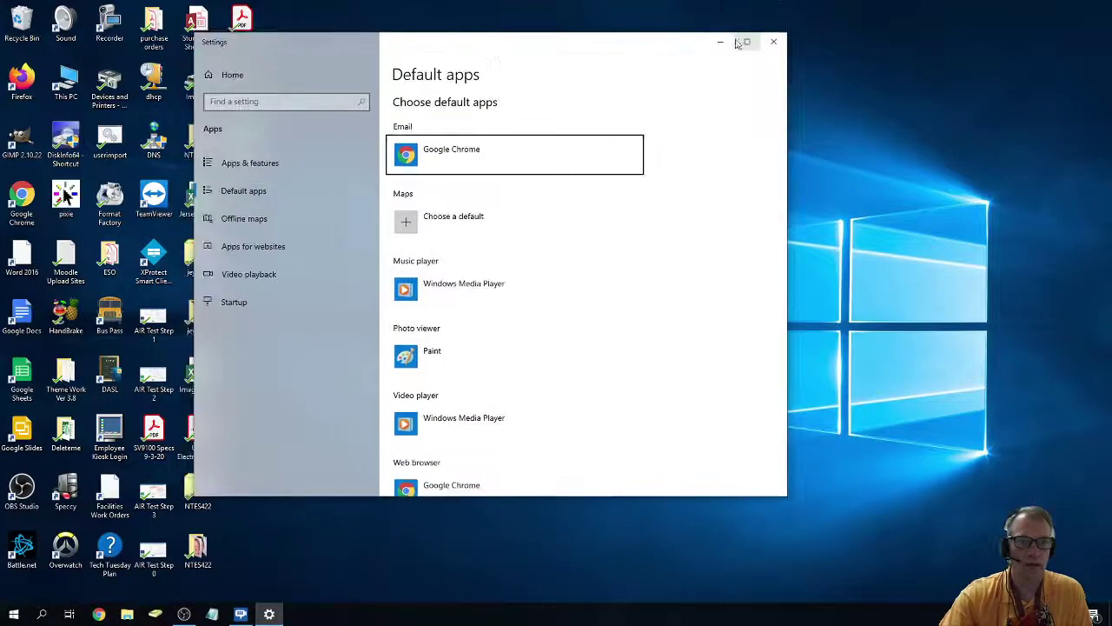
double_click(728, 48)
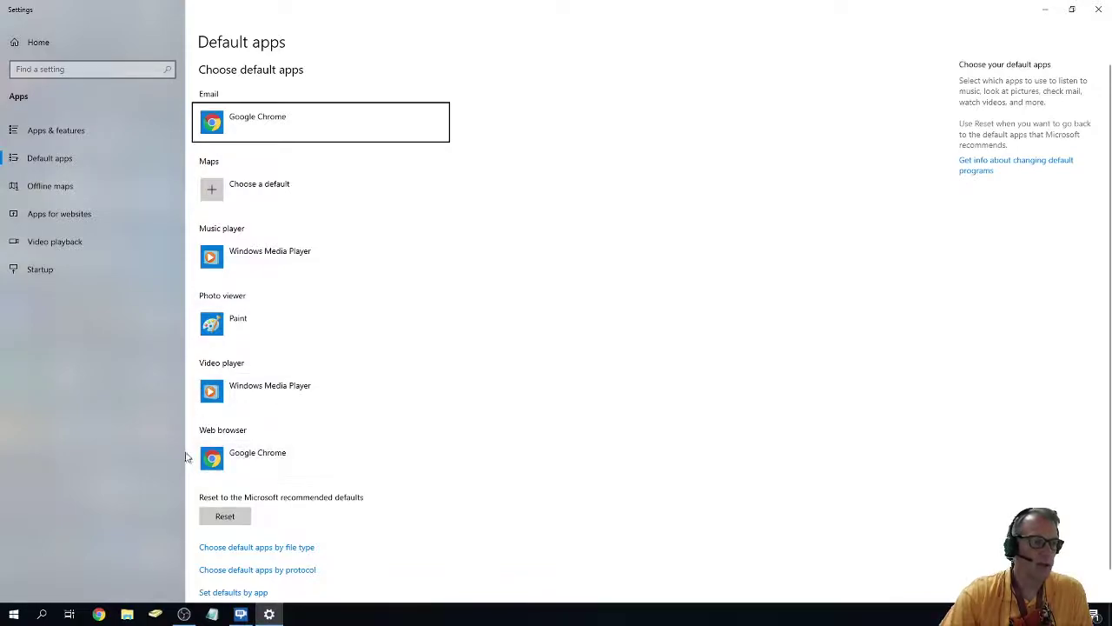
click(266, 462)
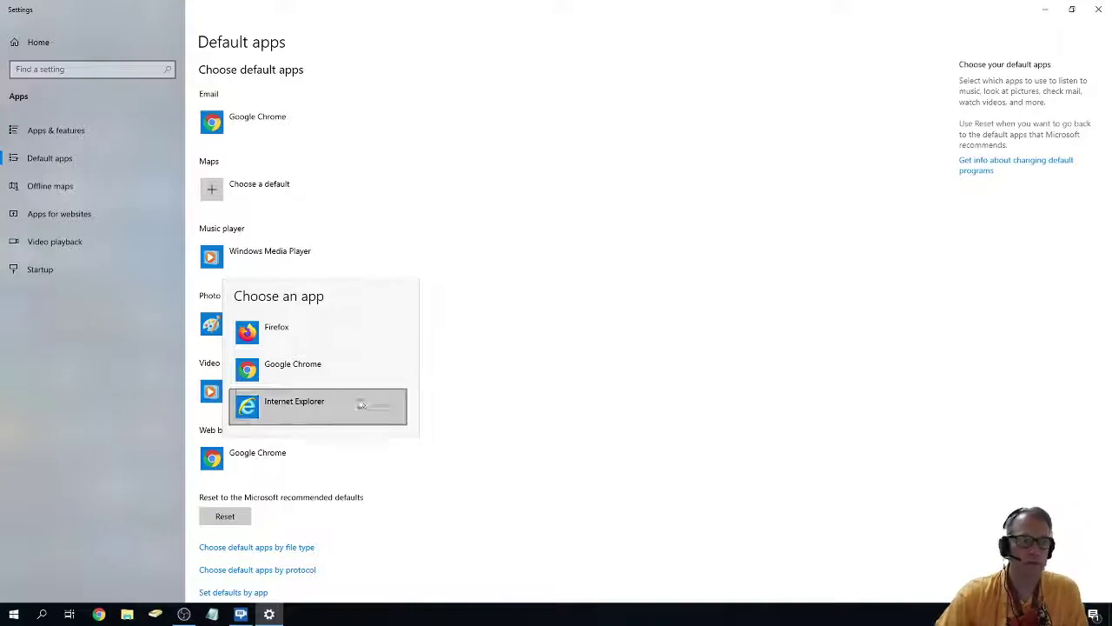
click(642, 409)
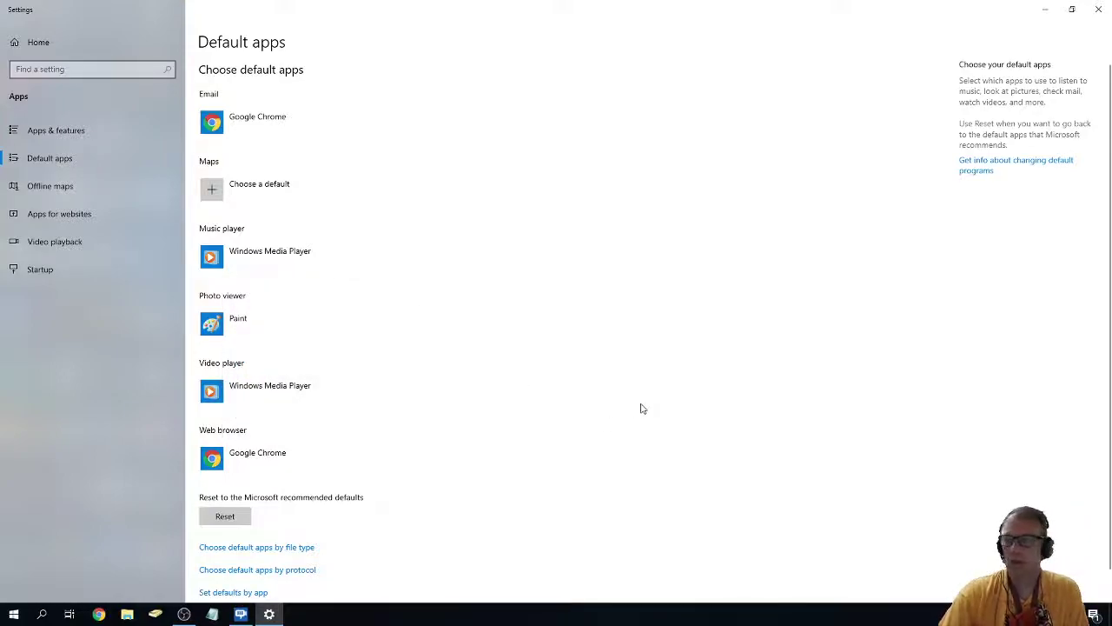